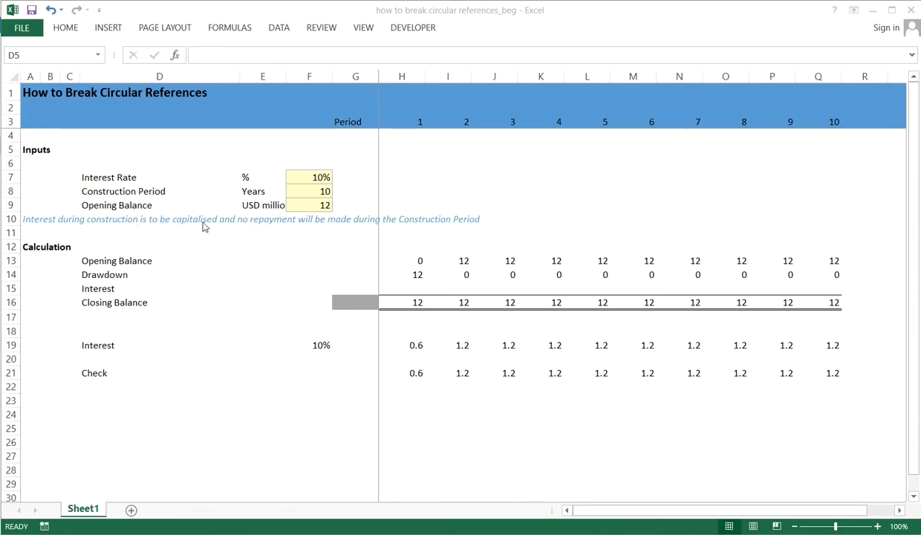
Review the interest rate, construction period and opening balance inputs, and the line labels of the Calculation block.
left_click(315, 176)
left_click(334, 190)
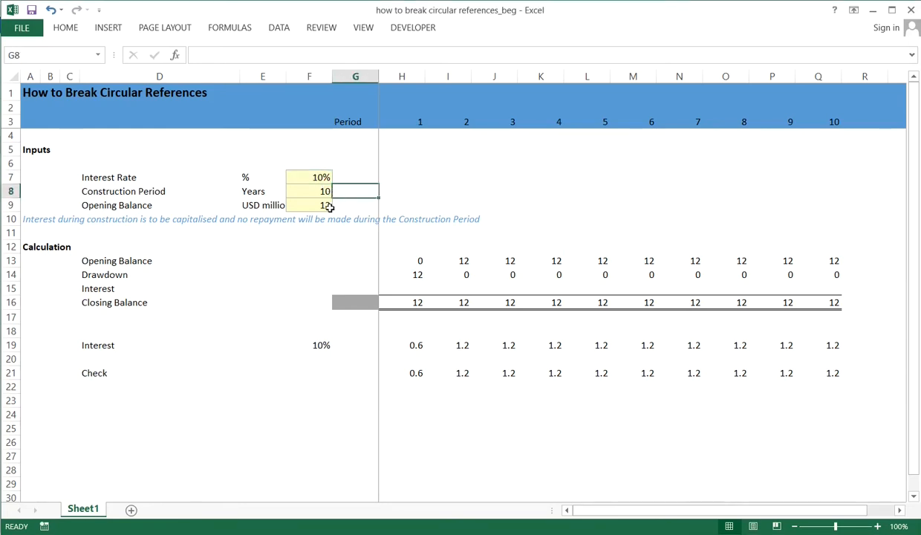
left_click(325, 205)
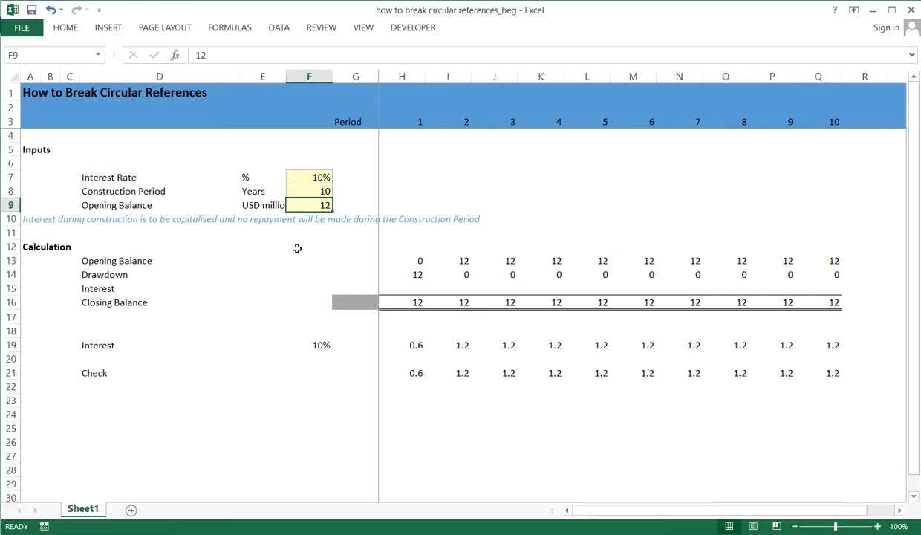
left_click(109, 256)
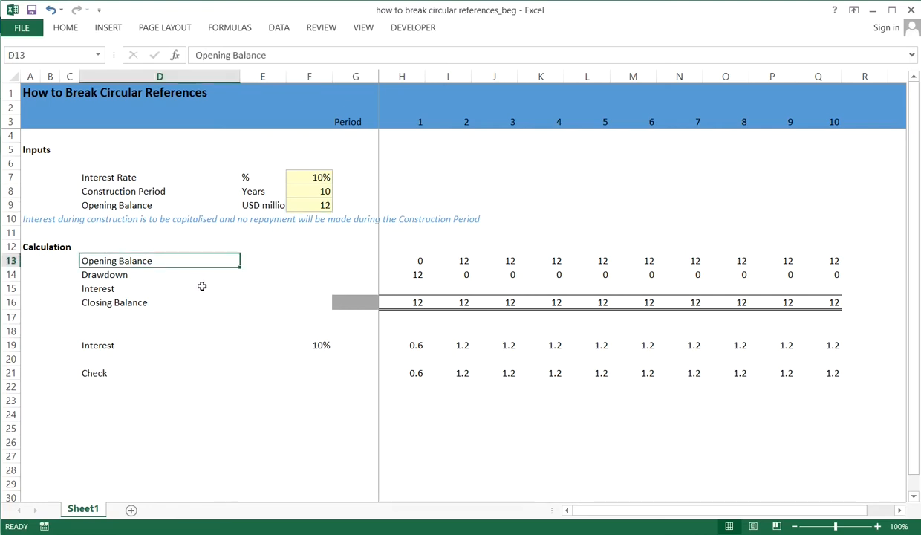
key("Down")
key("Down")
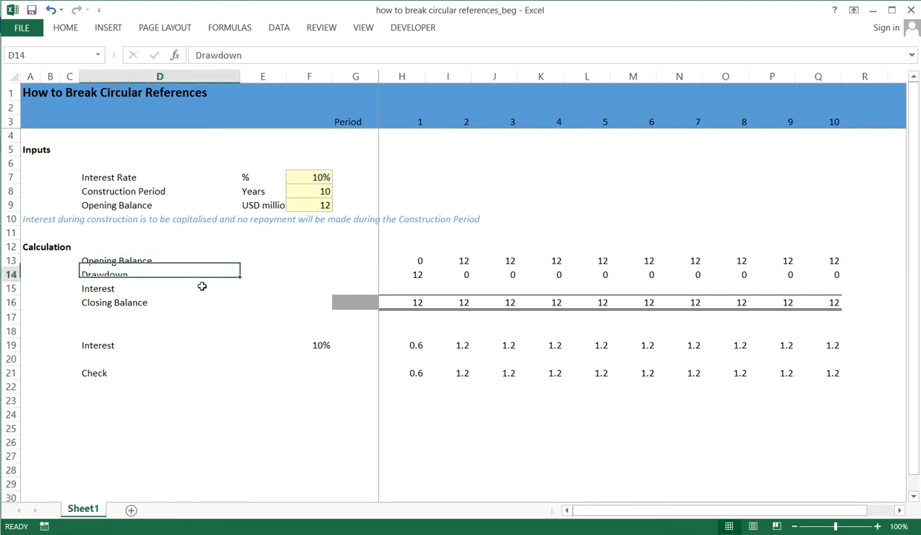
key("Up")
key("Up")
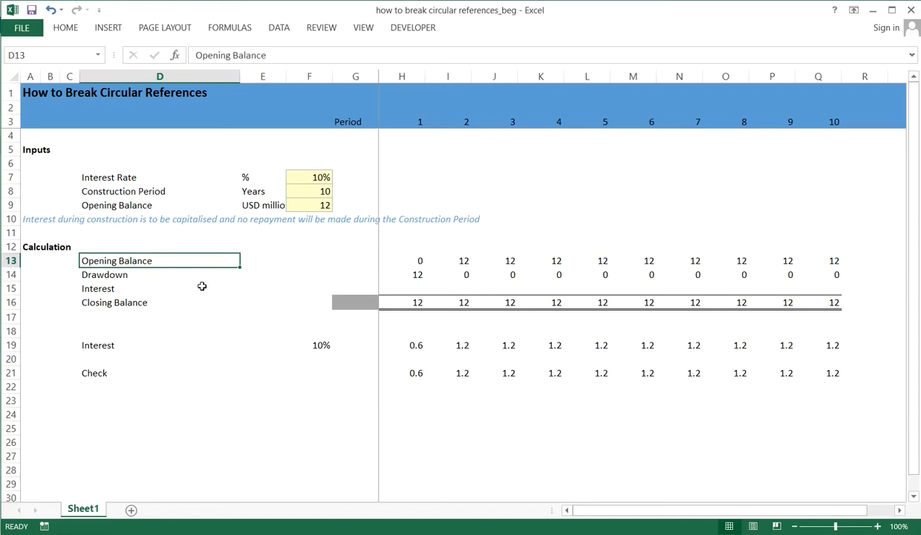
key("Down")
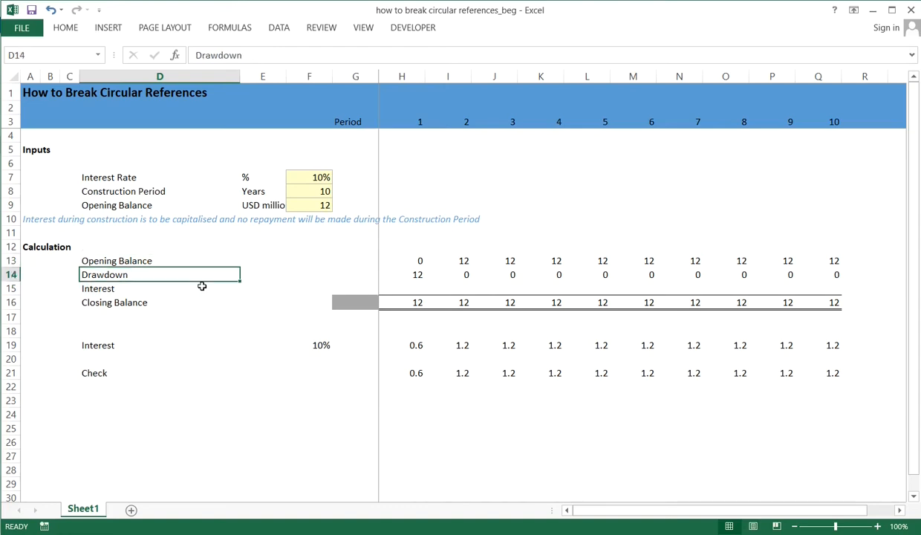
key("Down")
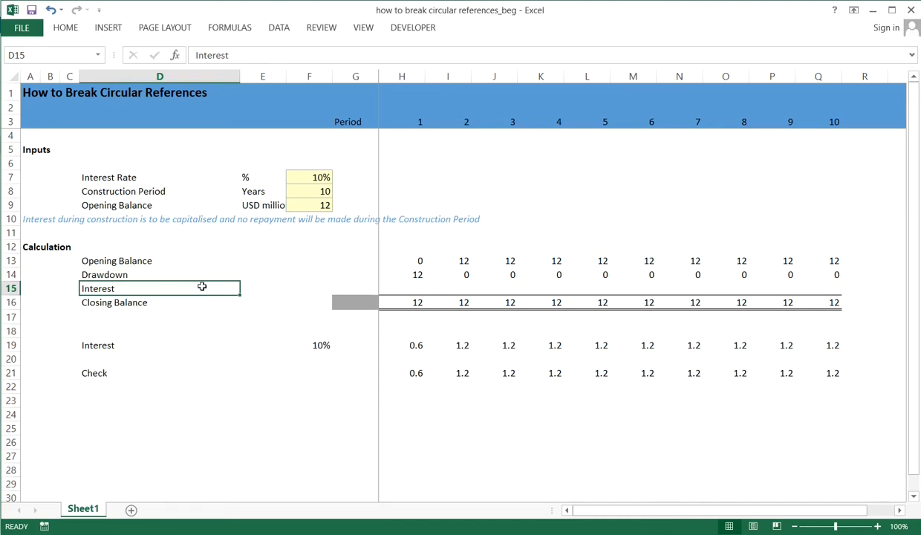
Inspect the period 1 closing balance formula in H16 and its referenced cells.
key("Down")
key("Right")
key("Right")
key("Right")
key("Right")
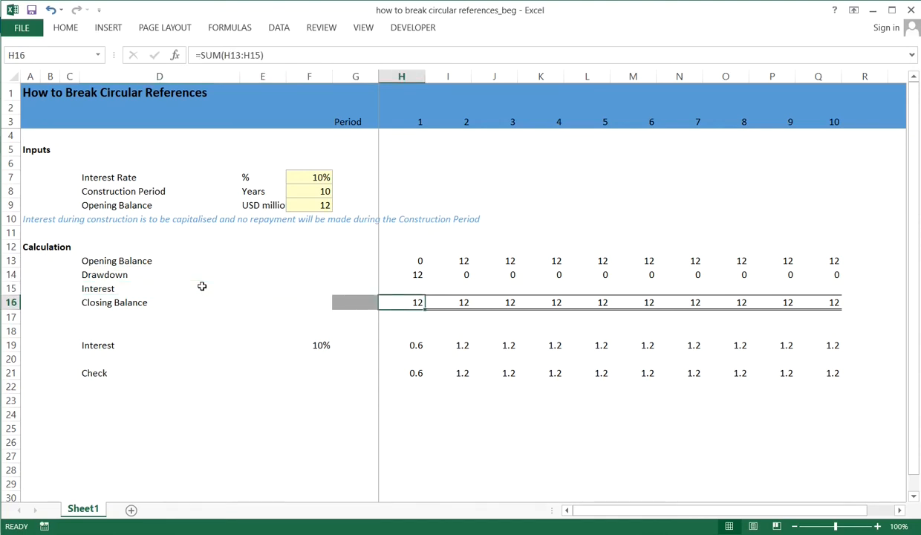
key("F2")
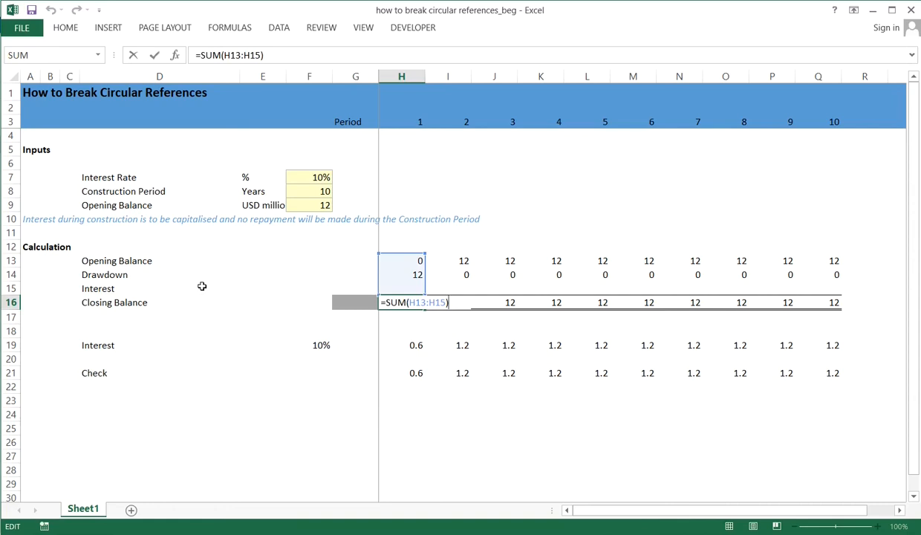
key("ctrl+Return")
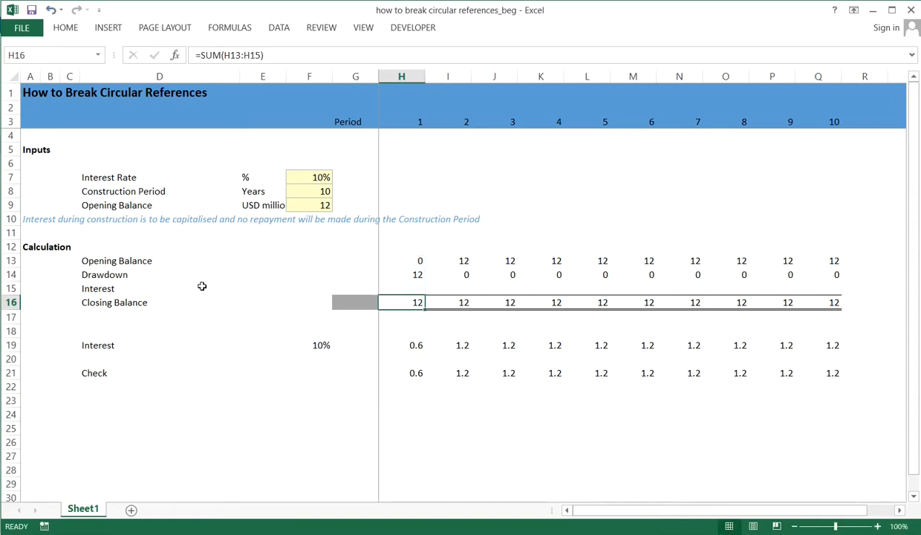
Enter =AVERAGE(H13,H16)*F7 as the period 1 interest in H15 and dismiss the circular reference warning.
key("Up")
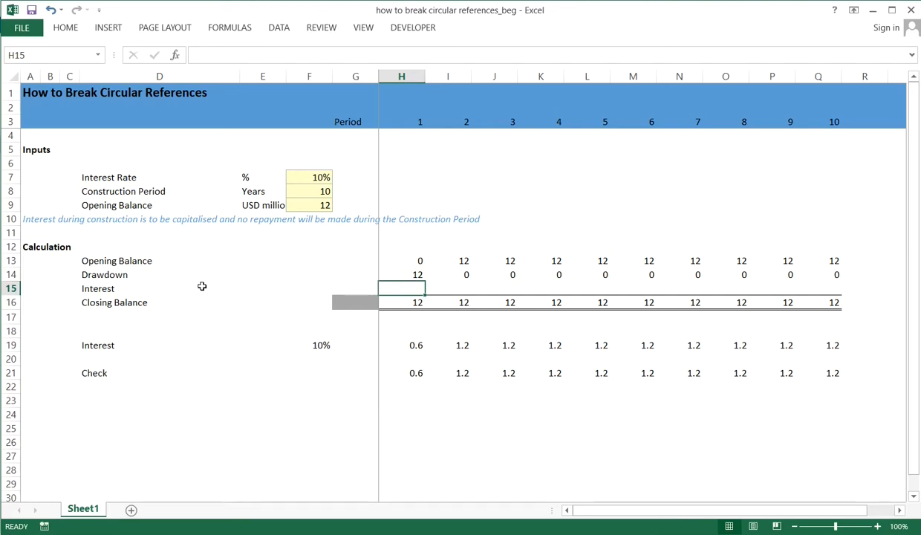
type("=")
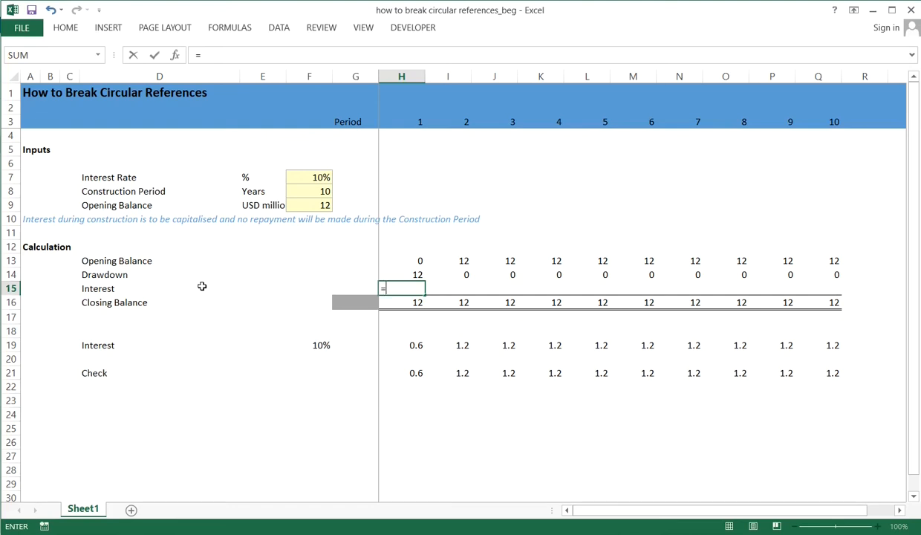
type("avera")
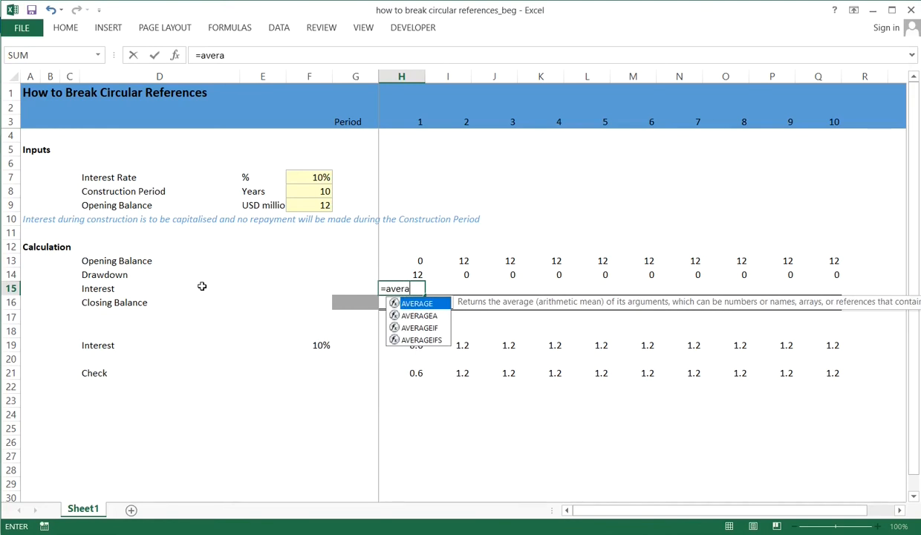
type("ge(")
key("Up")
key("Up")
key("Up")
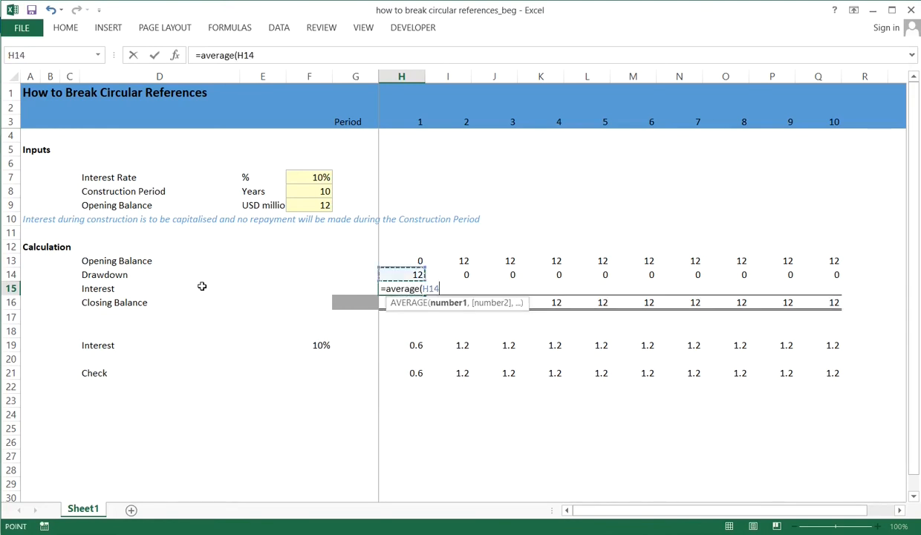
key("Down")
type(",")
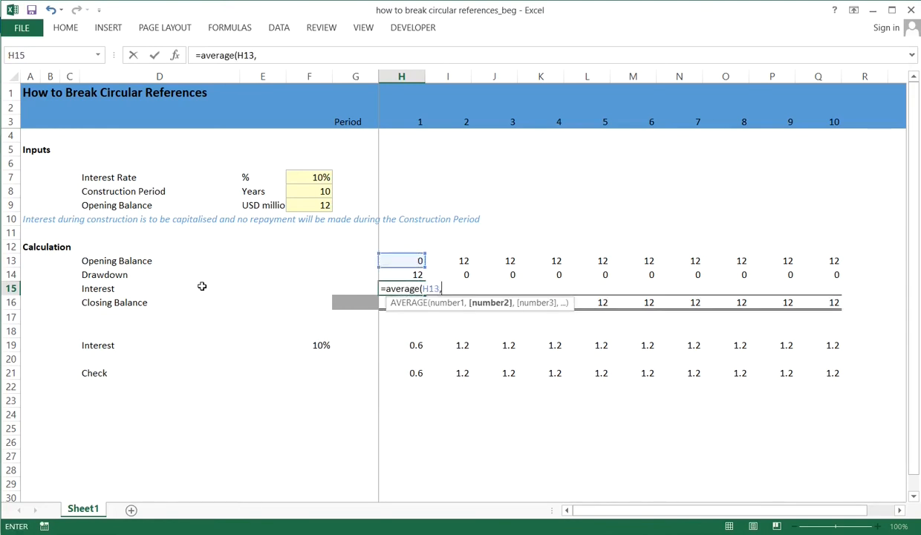
left_click(391, 343)
key("Up")
key("Up")
key("Up")
type(")*")
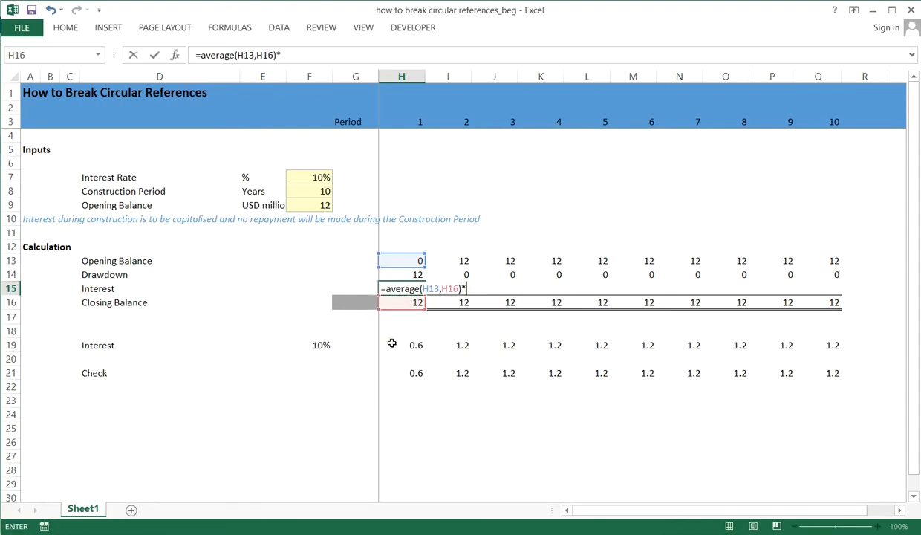
left_click(317, 176)
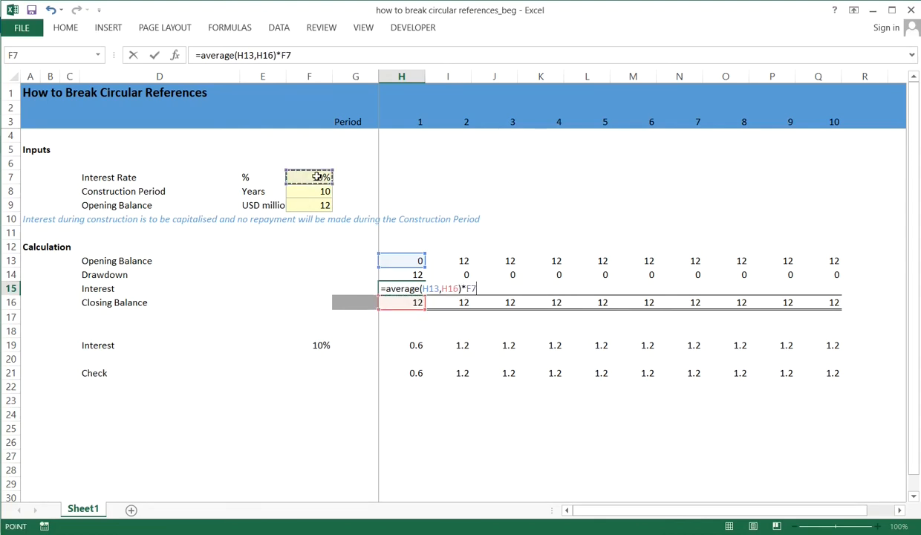
key("Return")
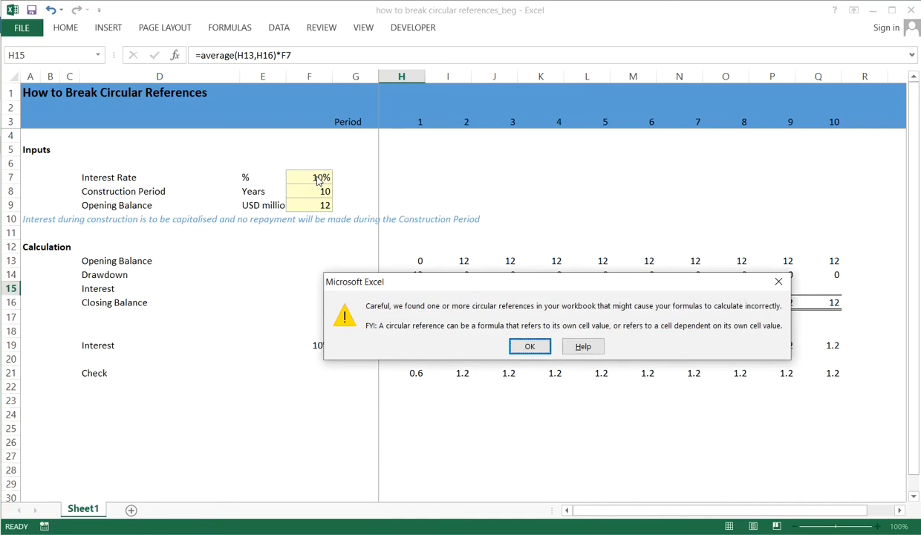
key("Return")
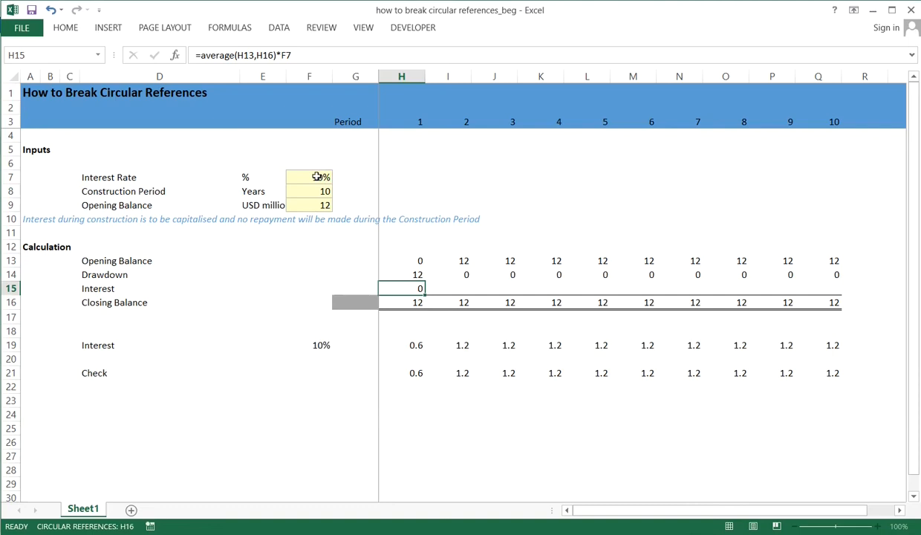
Check how the period 1 interest and closing balance formulas refer to each other, and clear the interest formula from H15.
key("Up")
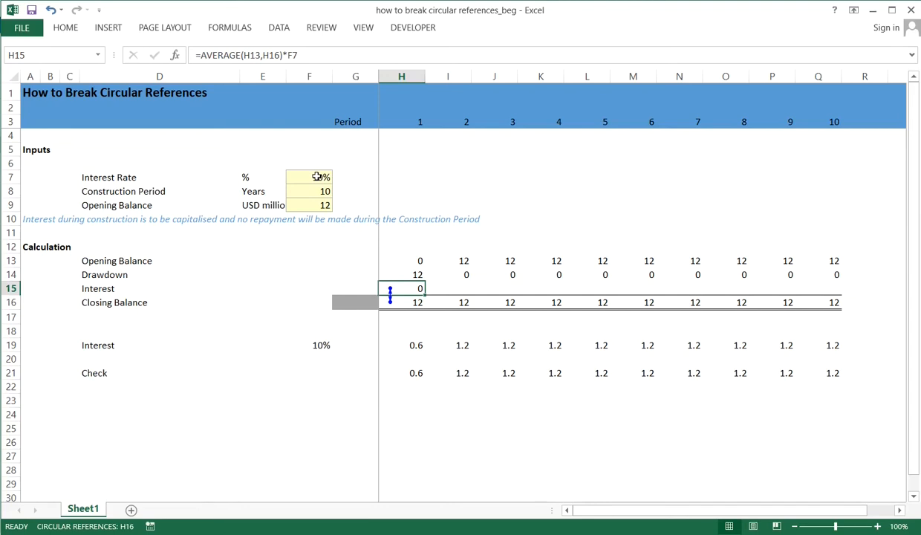
key("Down")
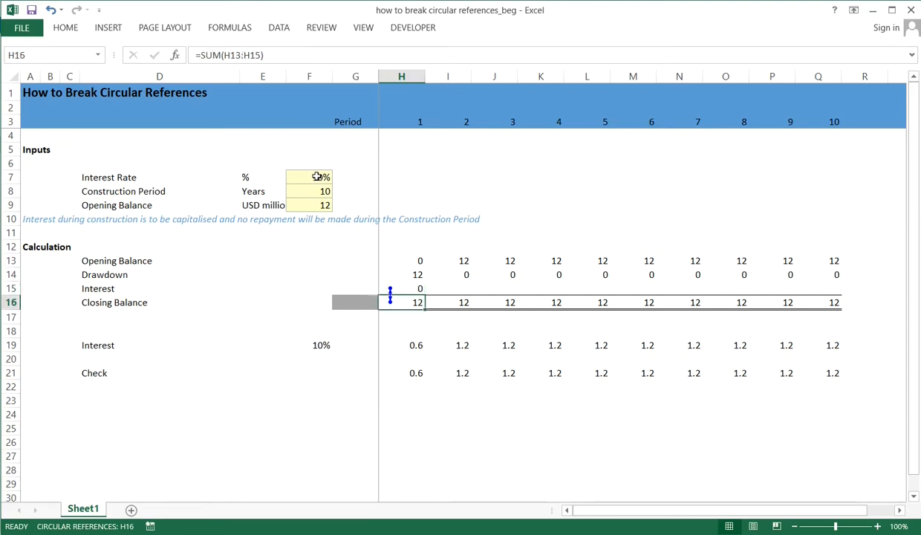
key("Up")
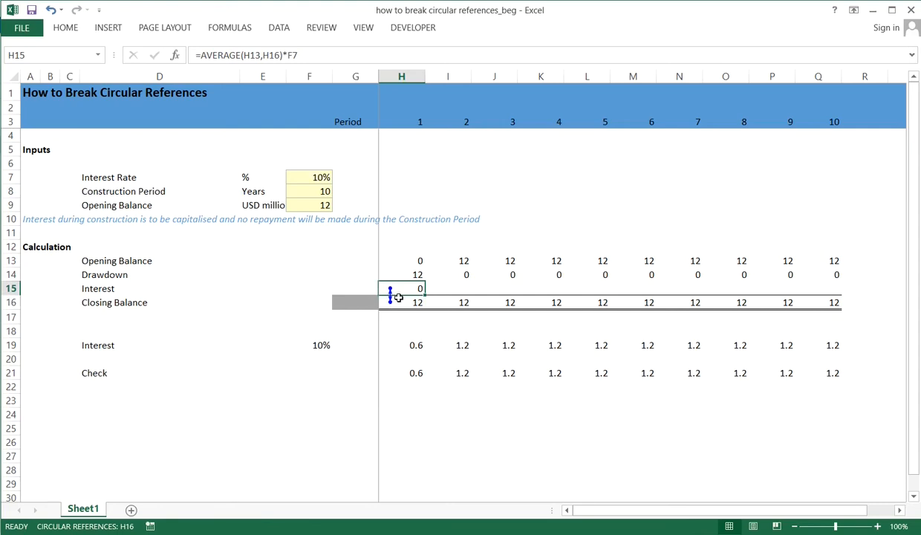
left_click(410, 304)
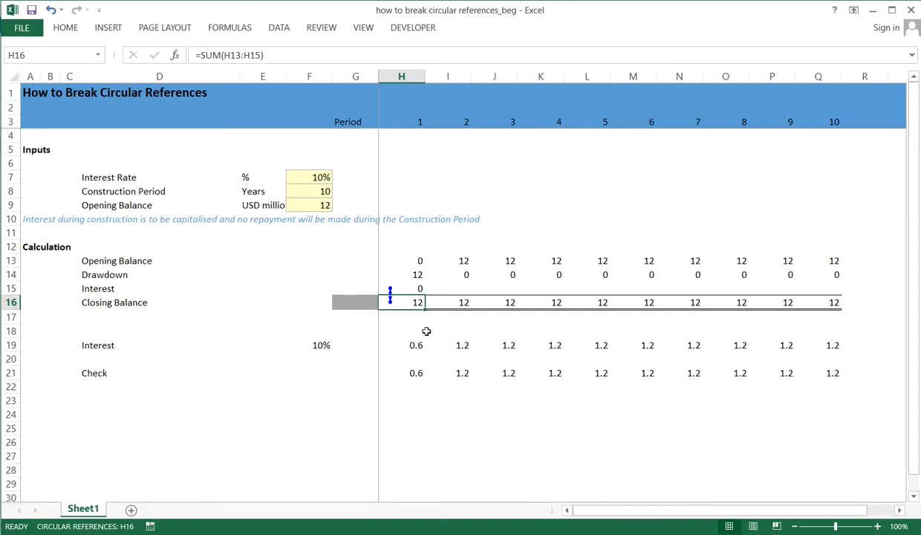
key("F2")
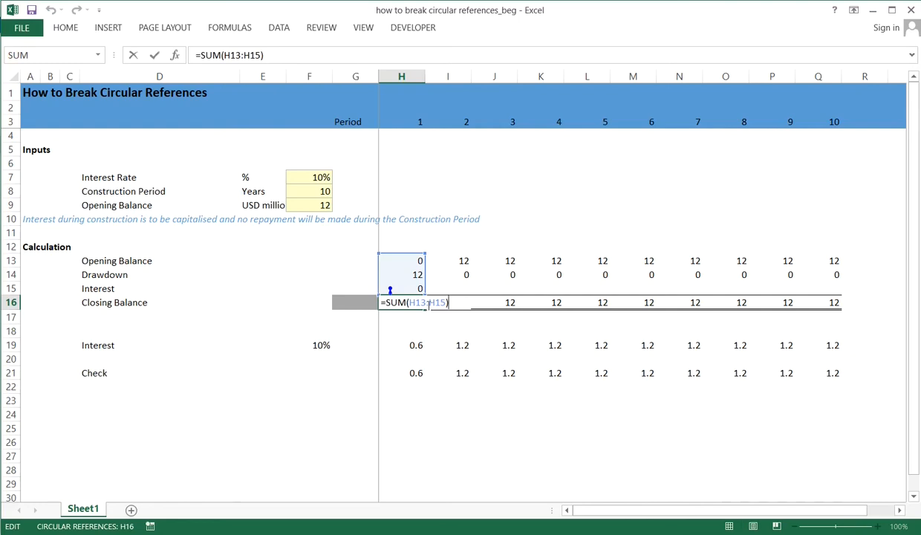
key("Escape")
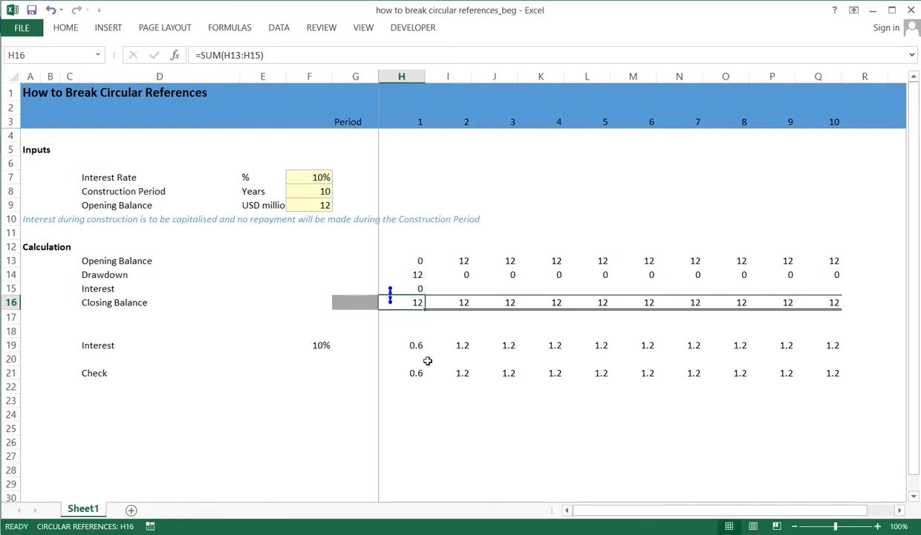
key("Up")
key("Delete")
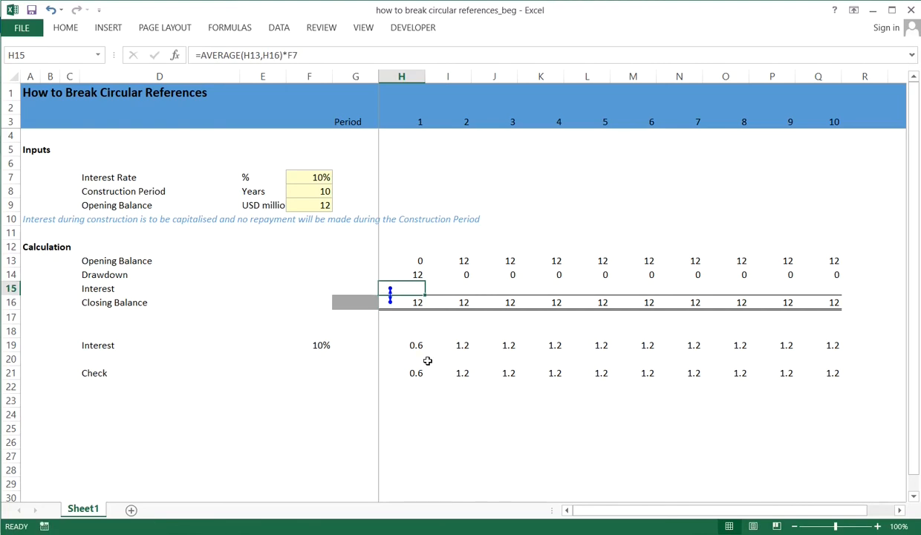
Inspect the separate period 1 interest formula in H19 and its referenced cells.
key("Down")
key("Down")
key("Down")
key("Down")
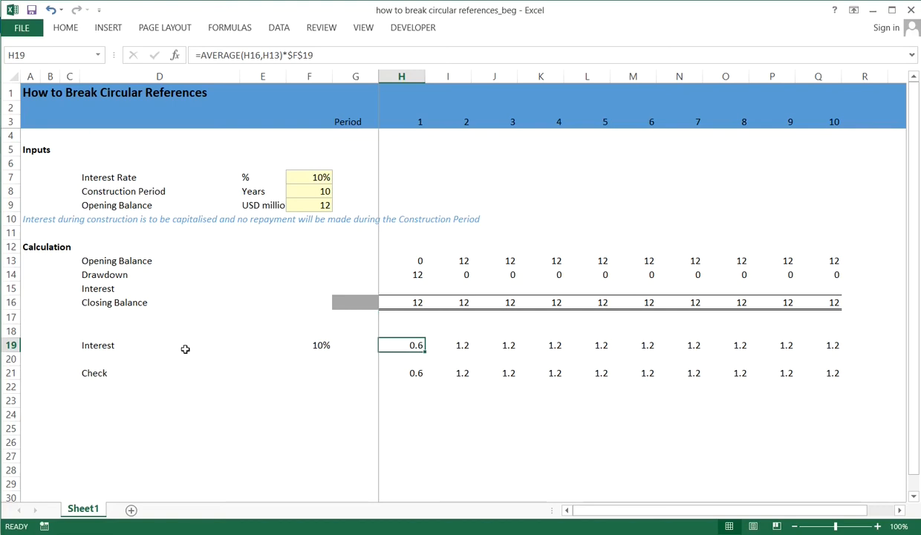
key("F2")
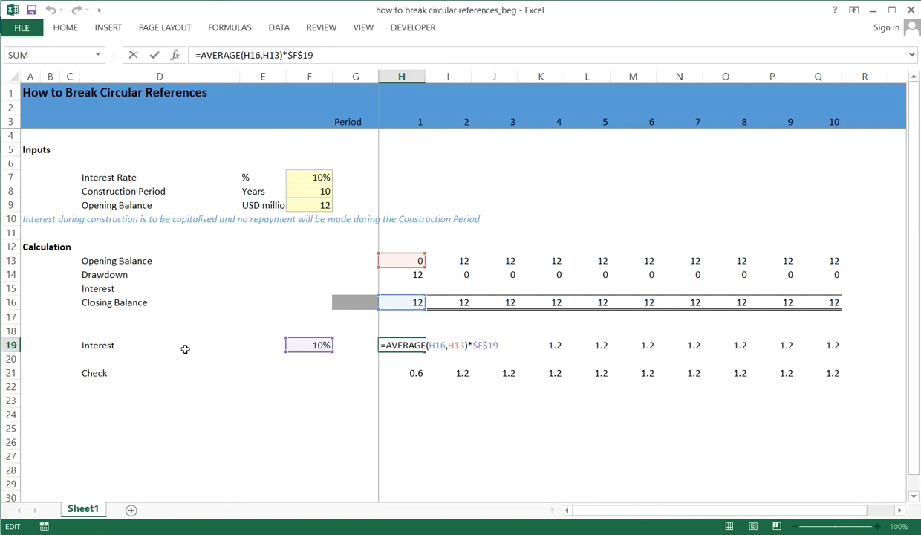
key("Escape")
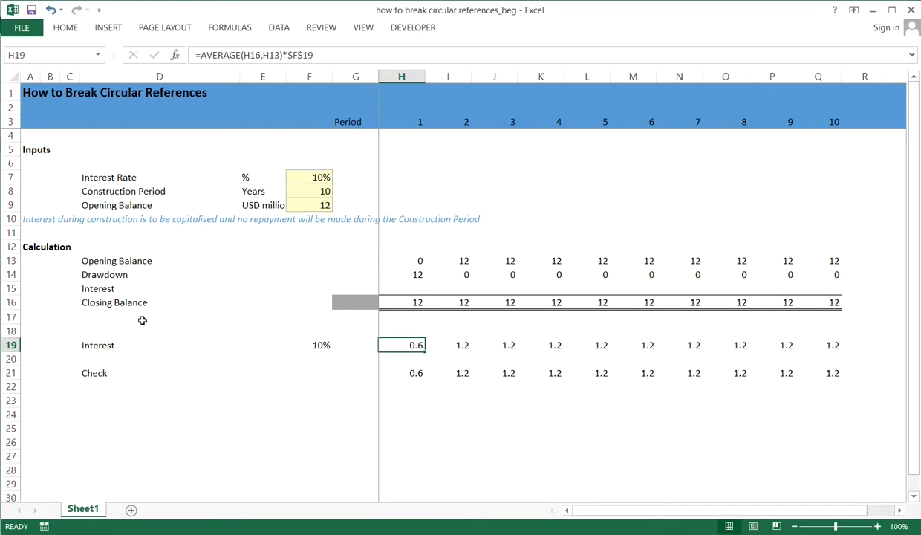
Examine the separately calculated interest in row 19 across all periods, along with the period 1 closing balance and empty interest cell H15.
left_click(416, 302)
left_click(413, 346)
key("shift+Right")
key("shift+Right")
key("shift+Right")
key("shift+Right")
key("shift+Right")
key("shift+Right")
key("shift+Right")
key("shift+Right")
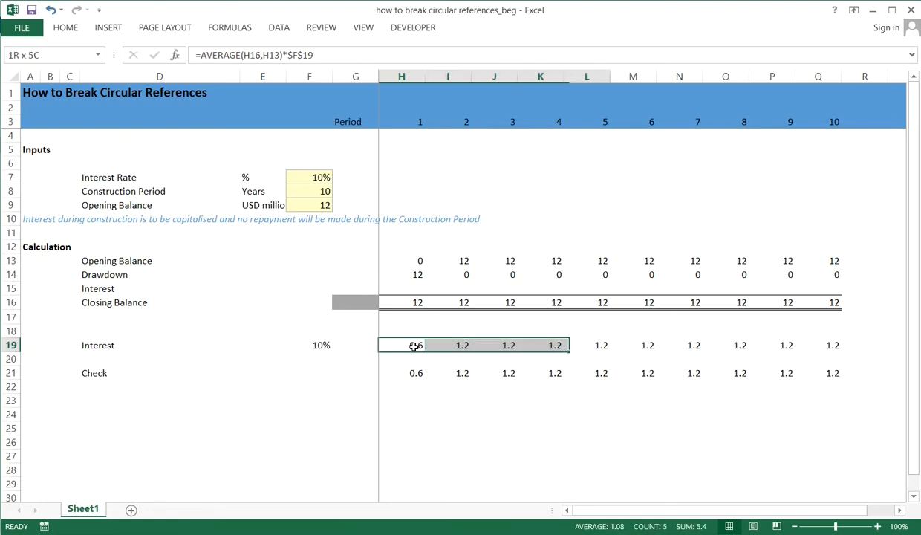
key("shift+Right")
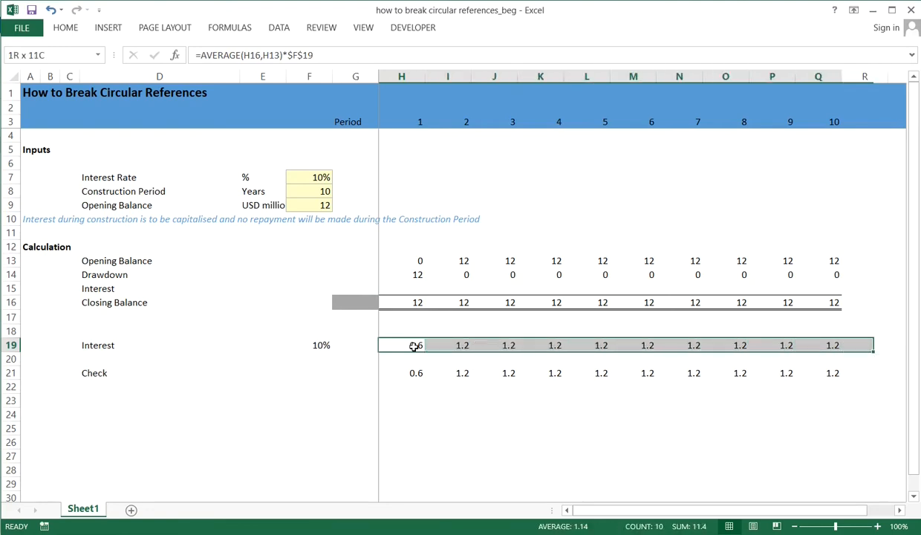
left_click(407, 288)
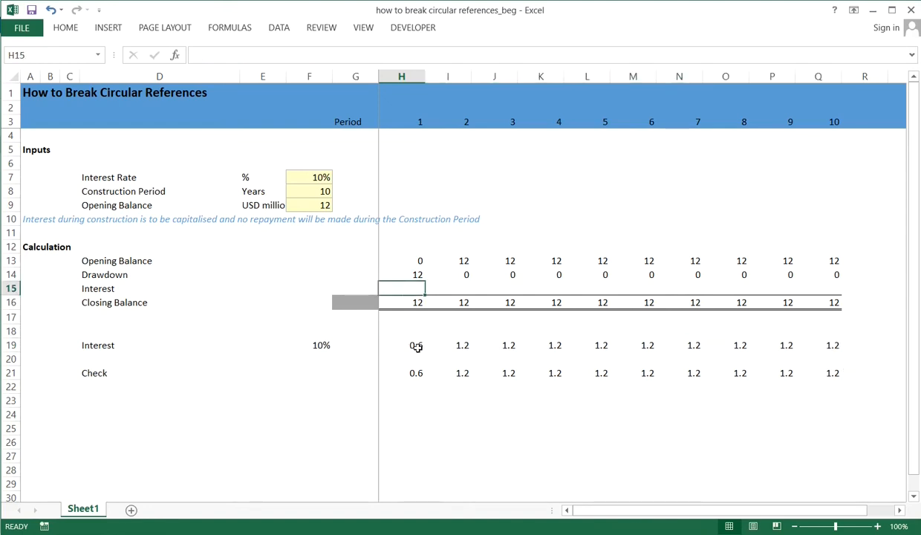
Change the label in D19 to "Interest (copy)".
left_click(116, 347)
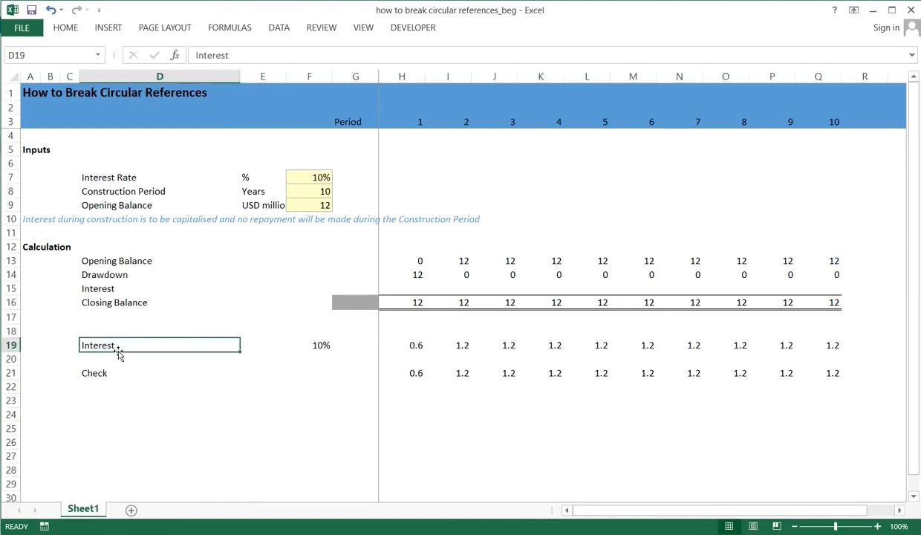
double_click(133, 344)
type("( copy)")
left_click(123, 345)
key("BackSpace")
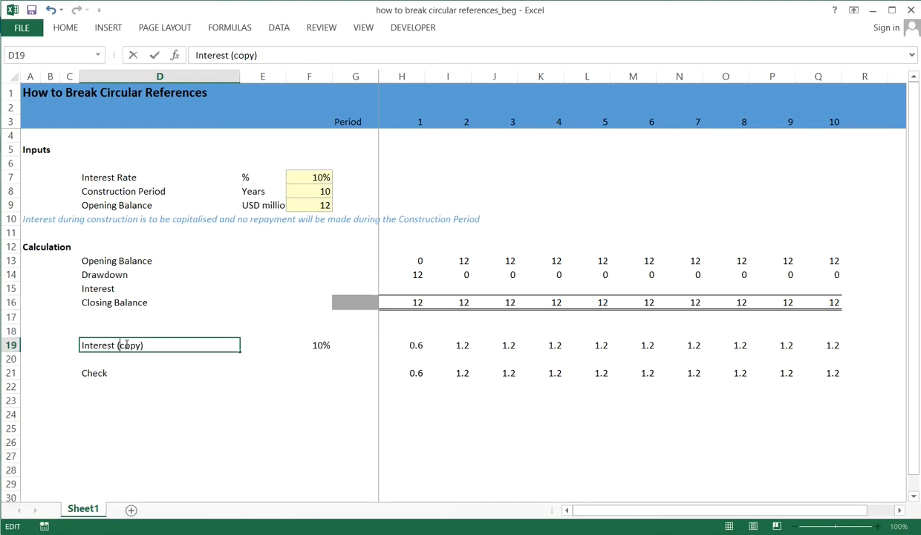
key("Return")
Change the label in D15 to "Interest ( paste)".
key("Up")
key("Up")
key("Up")
key("Up")
key("Up")
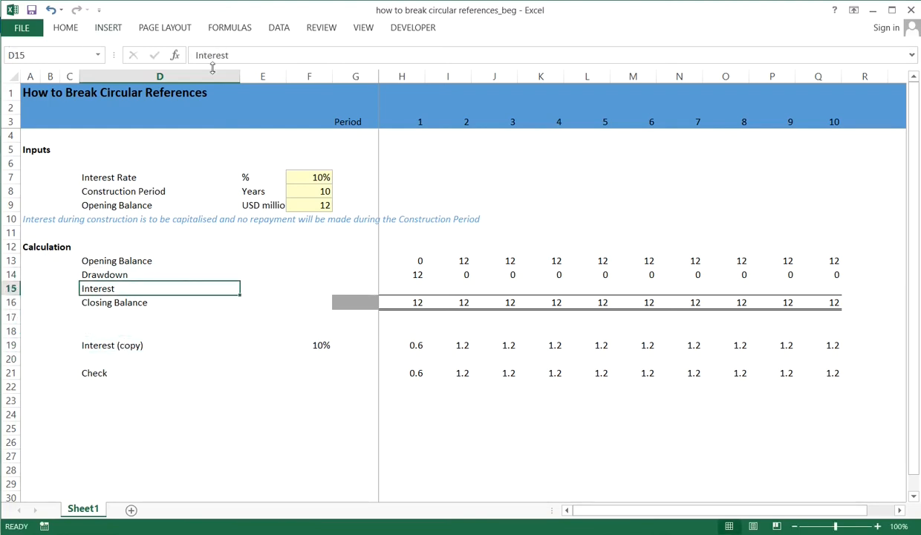
double_click(152, 288)
type("( pa")
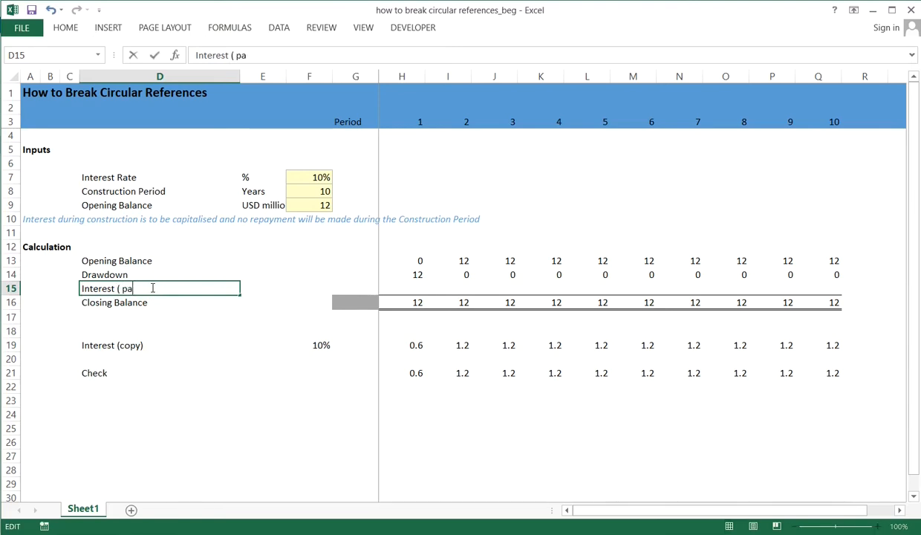
type("ste)")
key("Return")
Inspect the period 1 check formula in H21 and the interest cells it compares.
key("Down")
key("Down")
key("Down")
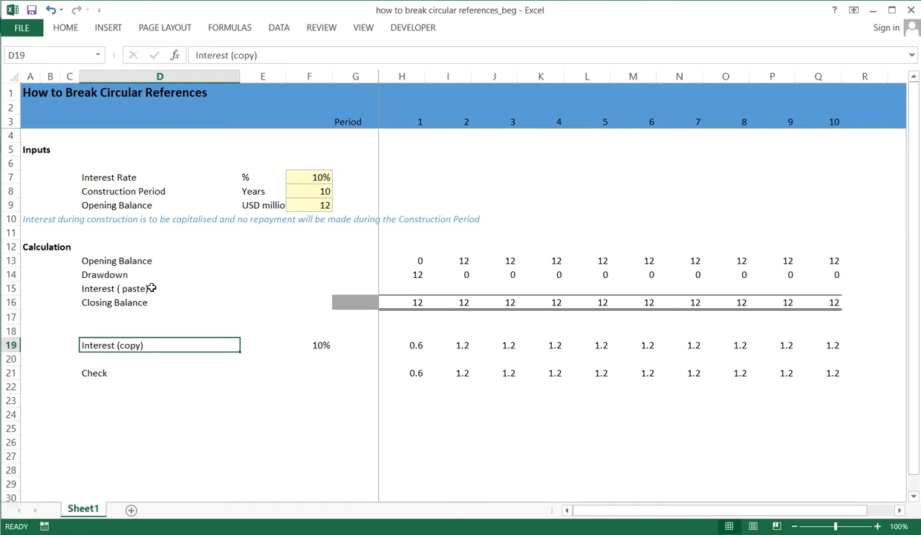
key("Right")
key("Right")
key("Right")
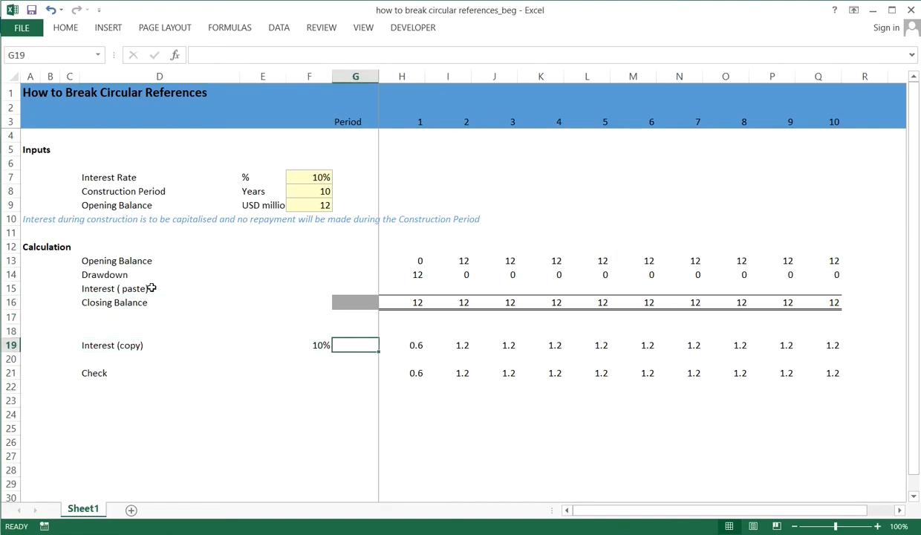
key("Down")
key("Down")
key("Right")
key("F2")
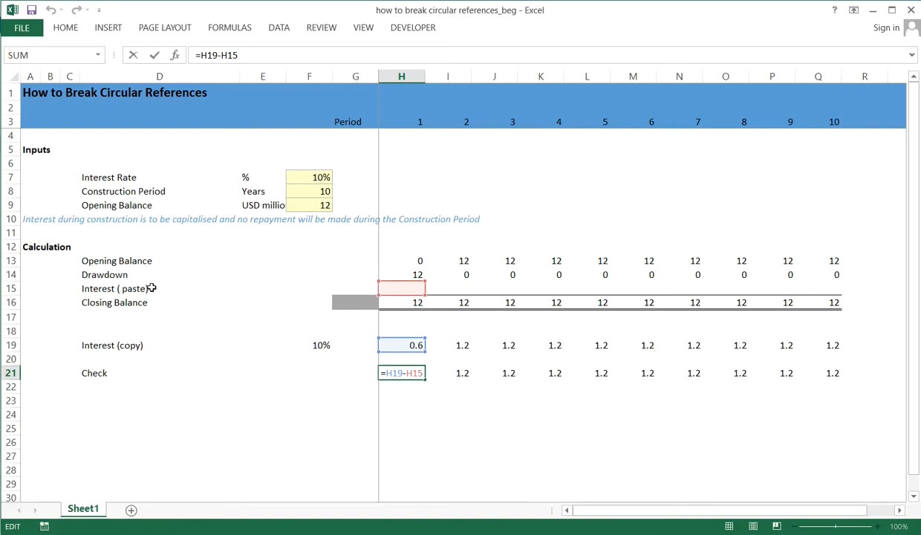
key("ctrl+Return")
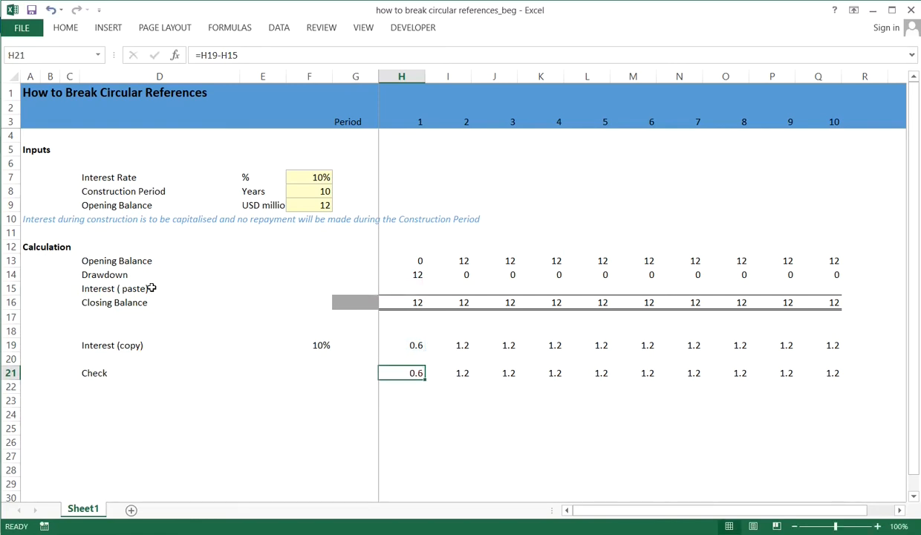
Enter a formula in F21 that sums the check row across all periods, H21:Q21.
key("Left")
key("Left")
key("F2")
type("=sum(")
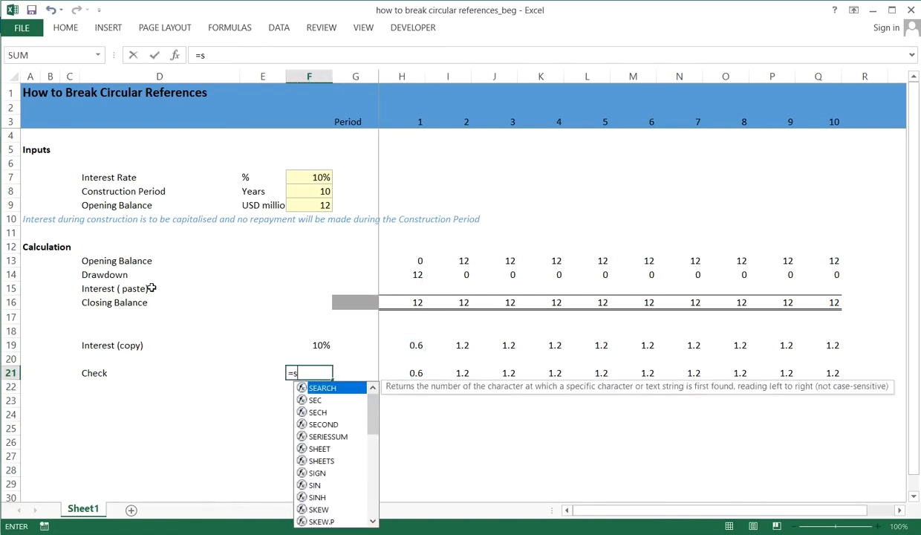
key("Right")
key("Right")
key("Right")
key("Left")
key("ctrl+shift+Right")
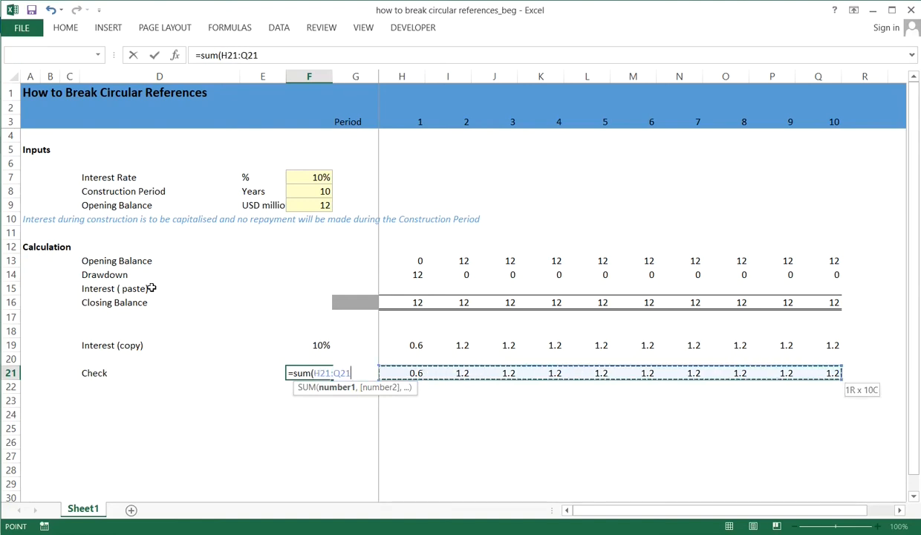
type(")")
key("ctrl+Return")
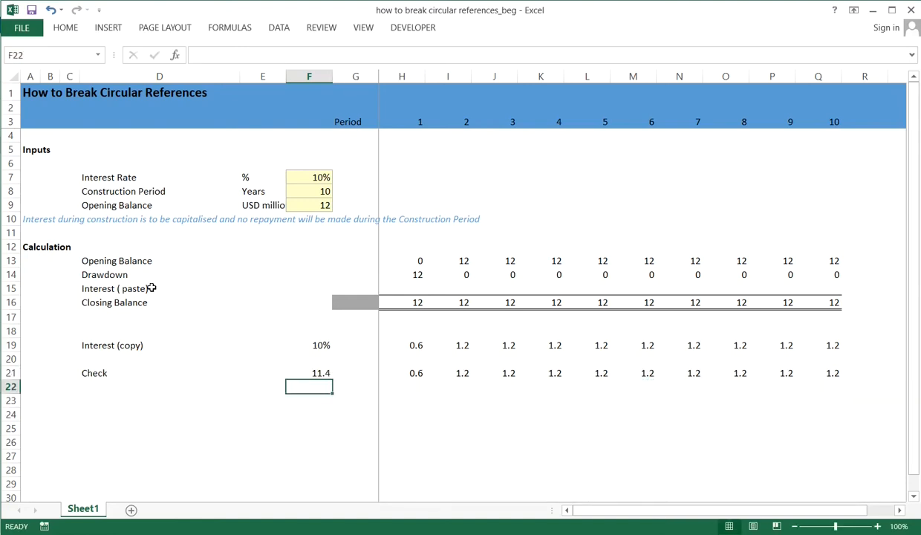
Name the empty interest range H15:Q15 Interest_paste.
key("Up")
key("Up")
key("Up")
key("Up")
key("Up")
key("Up")
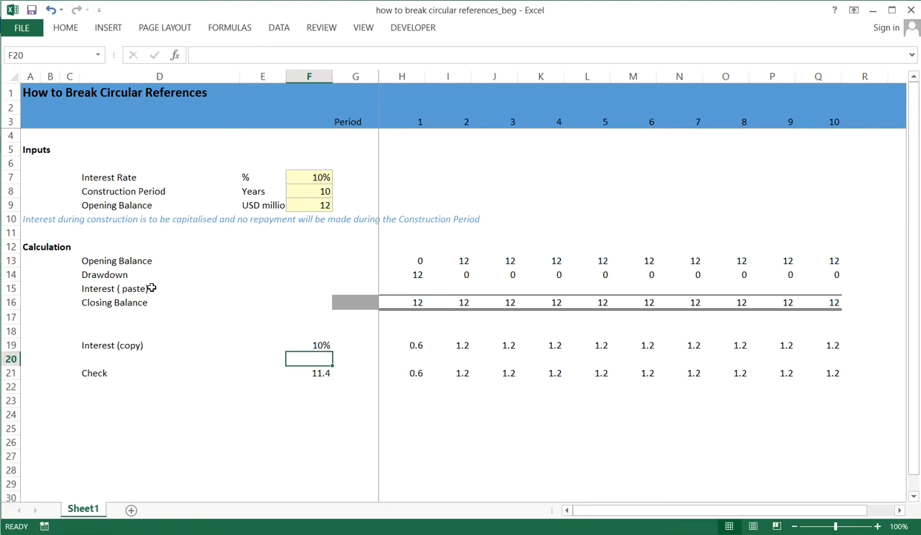
key("Right")
key("Right")
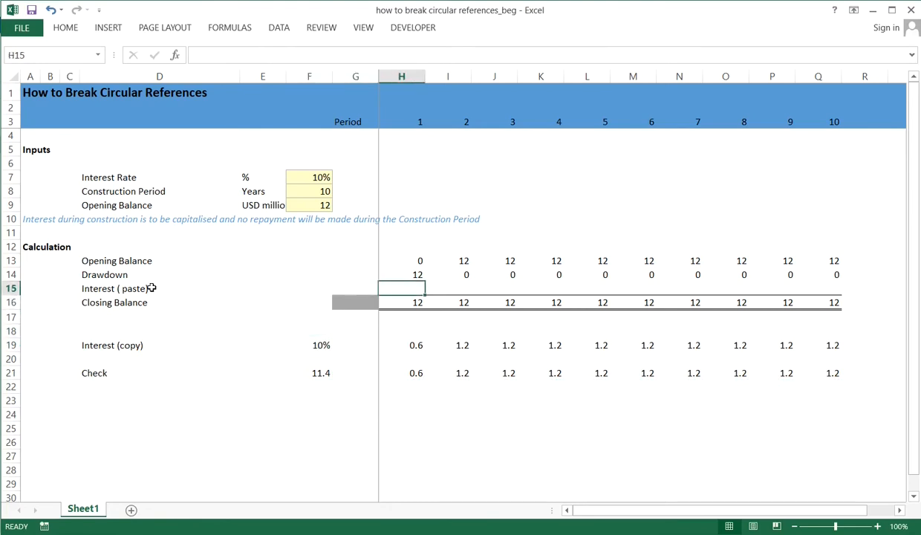
key("shift+Right")
key("shift+Right")
key("shift+Right")
key("shift+Right")
key("shift+Right")
key("shift+Right")
key("shift+Right")
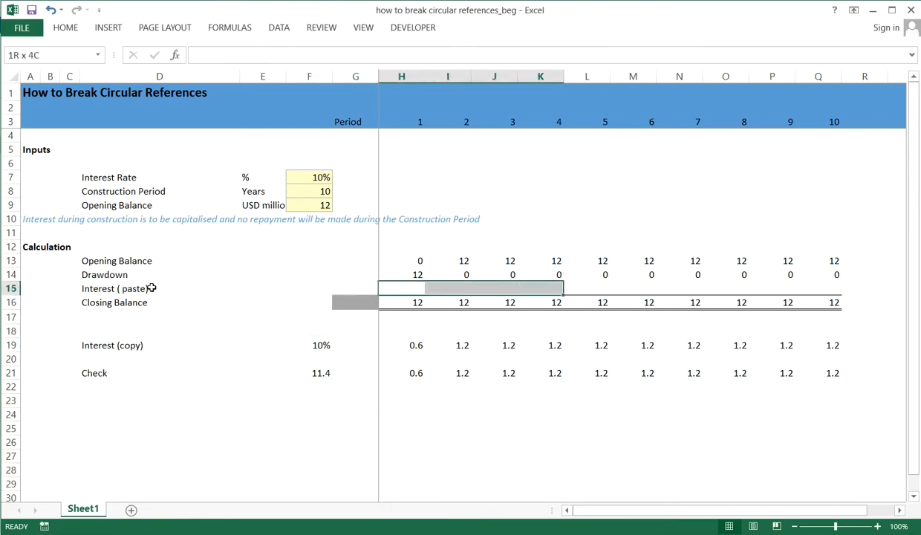
key("shift+Right")
key("shift+Right")
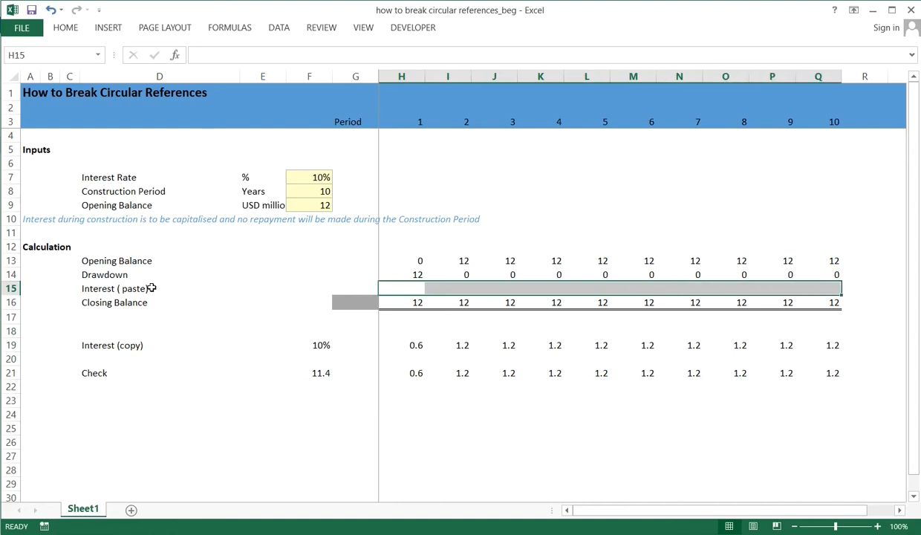
left_click(37, 55)
type("IN")
key("BackSpace")
key("BackSpace")
type("Interest_paste")
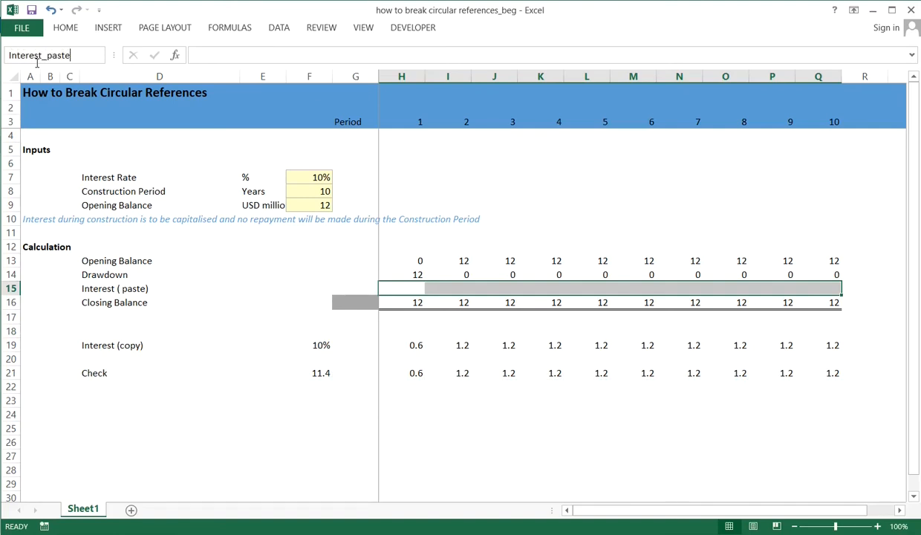
key("Return")
Name the calculated interest range H19:Q19 Interest_copy.
key("Down")
key("Down")
key("Down")
key("Down")
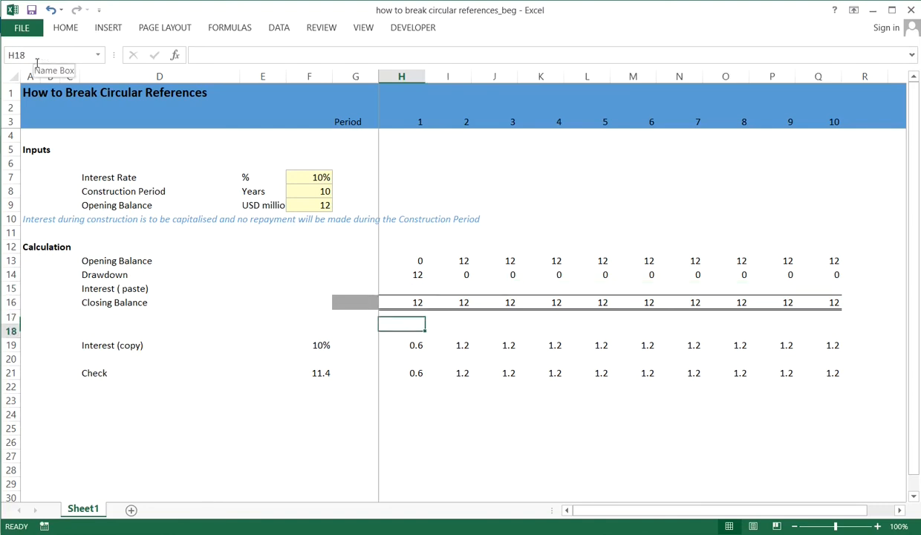
key("shift+Right")
key("shift+Right")
key("shift+Right")
key("shift+Right")
key("shift+Right")
key("shift+Right")
key("shift+Right")
key("shift+Right")
key("shift+Right")
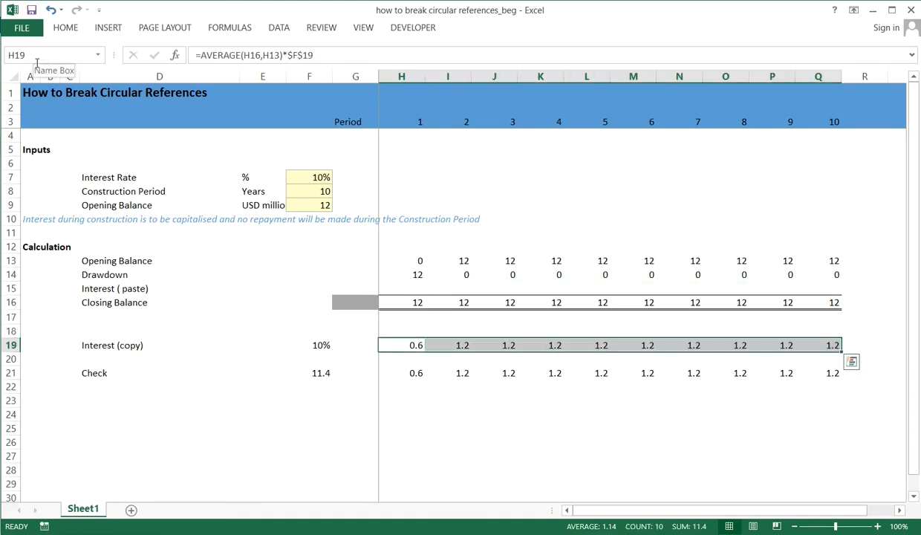
type("I")
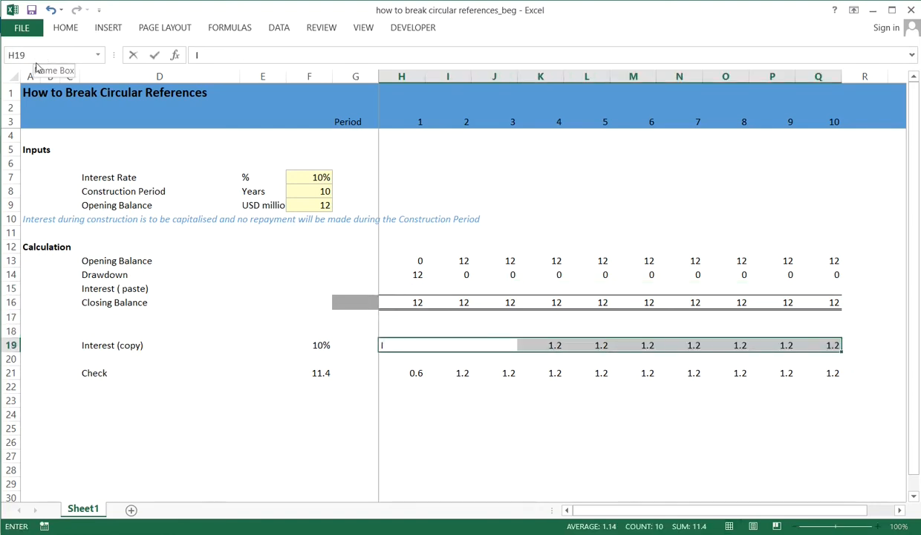
key("Escape")
left_click(31, 55)
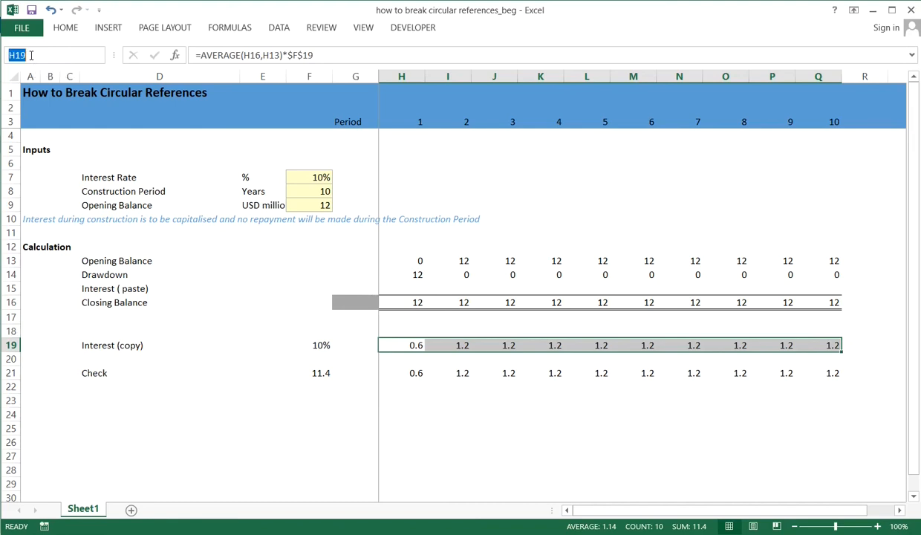
type("Interest_copy")
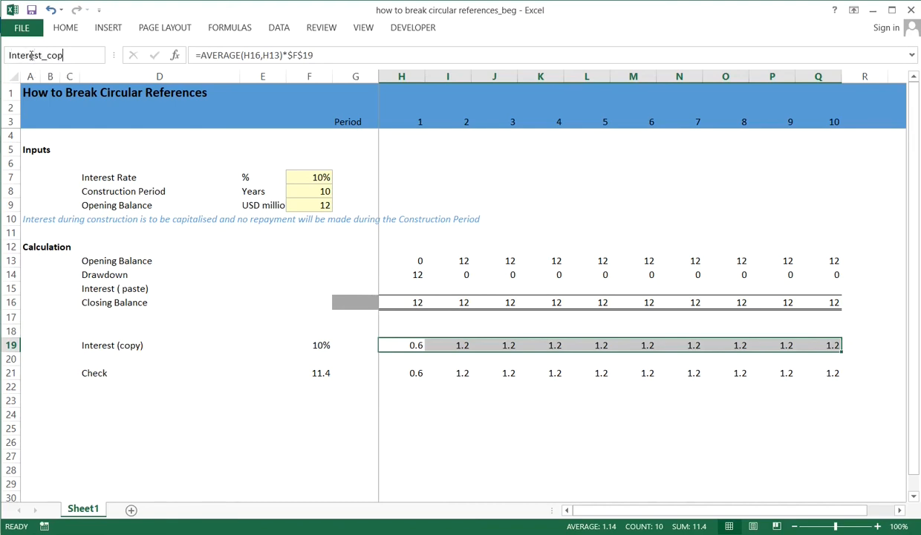
key("Return")
Name the check total cell F21 Interest_check.
key("Down")
key("Down")
key("Left")
key("Left")
key("F2")
key("Escape")
left_click(31, 55)
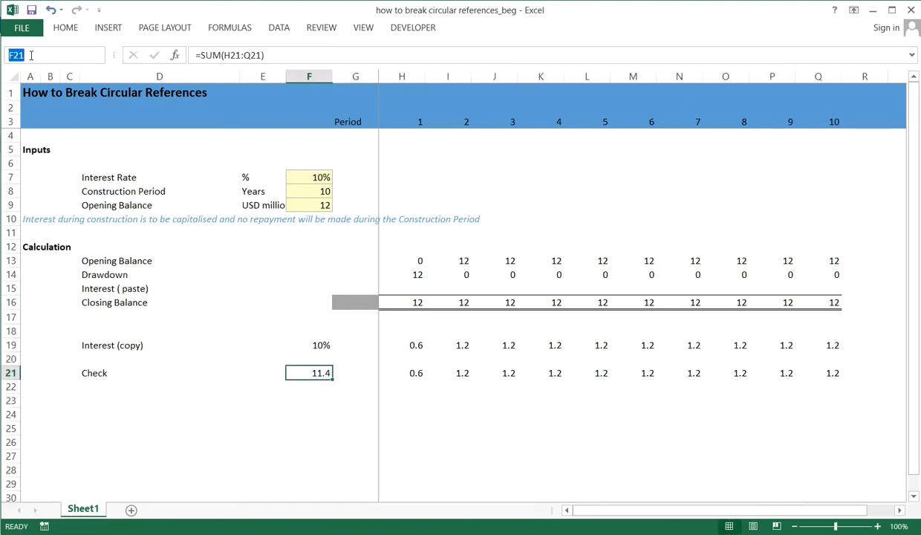
type("Interest_check")
key("Return")
key("Return")
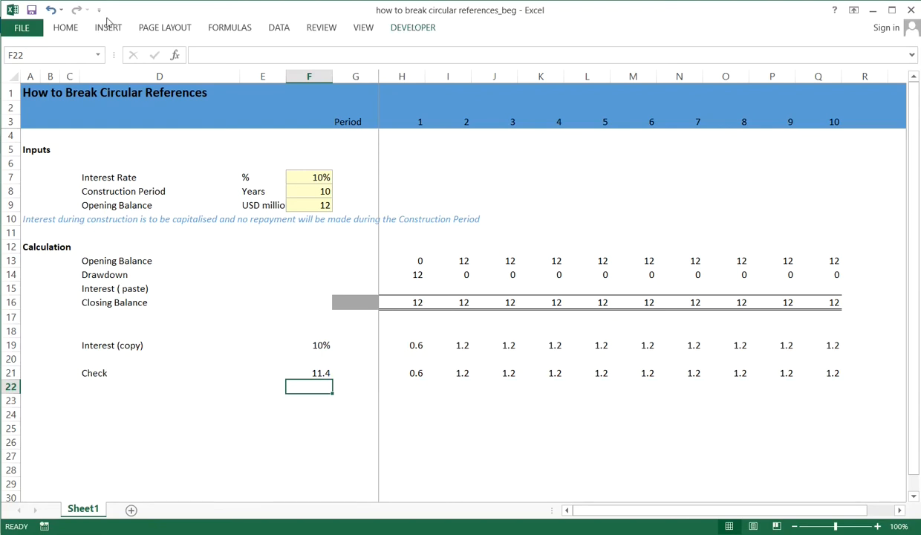
Review the active and inactive add-ins in the Excel options, including the details of Euro Currency Tools.
left_click(34, 28)
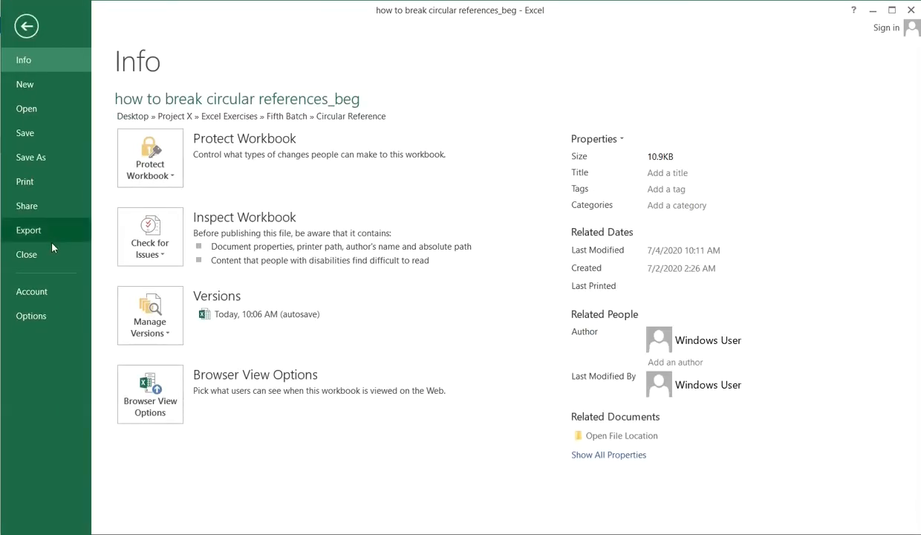
left_click(33, 314)
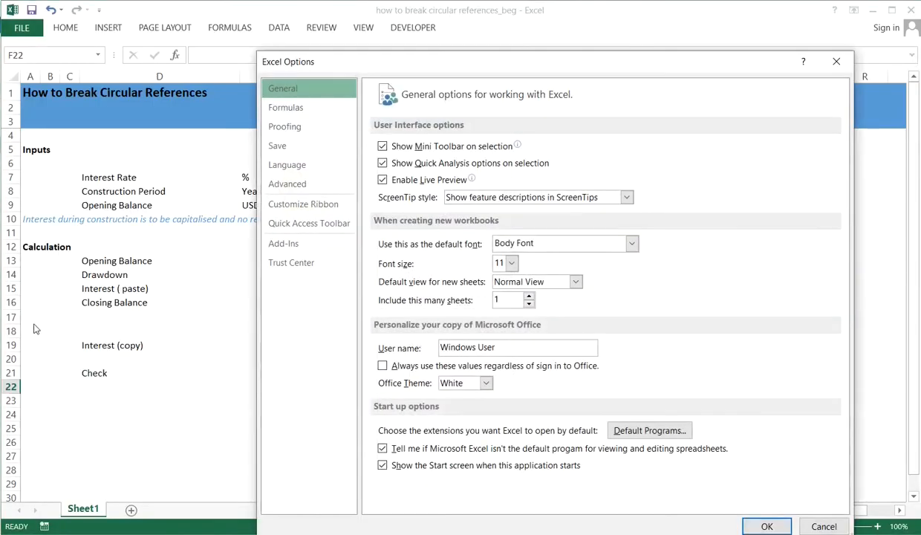
left_click(294, 253)
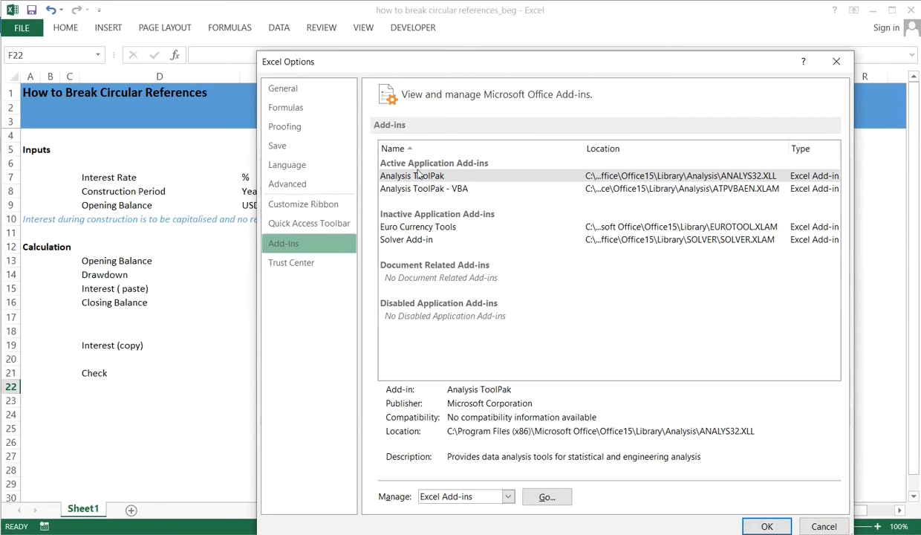
left_click(448, 228)
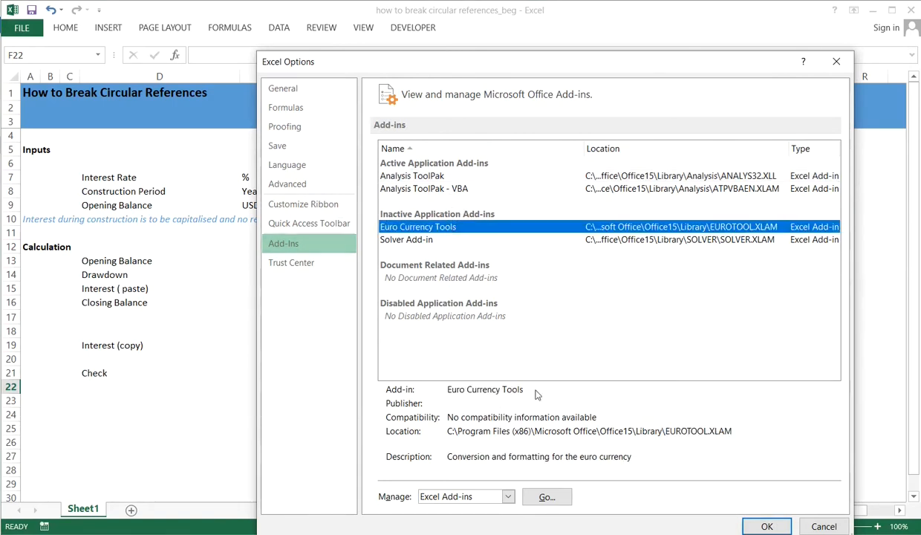
left_click(786, 525)
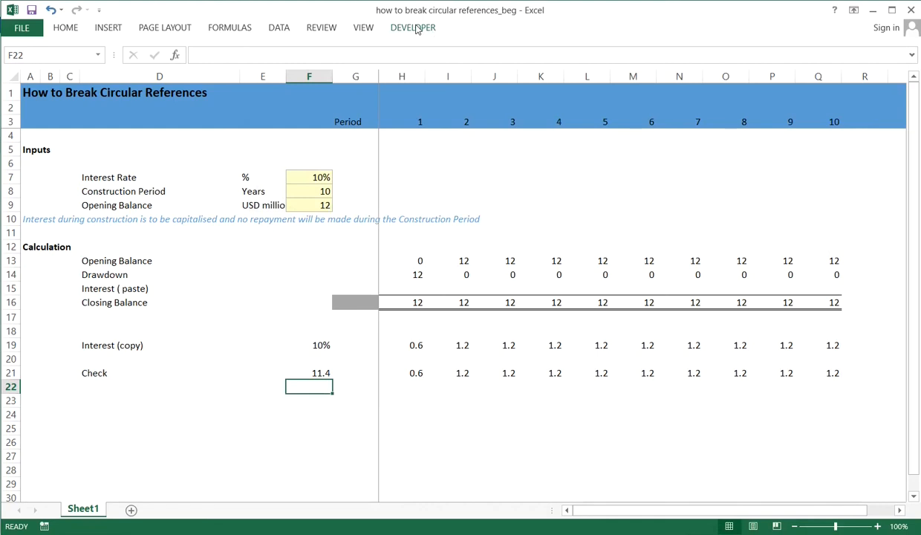
Draw a form control button over about E2:E3 in the header band and create a new macro for it.
left_click(414, 28)
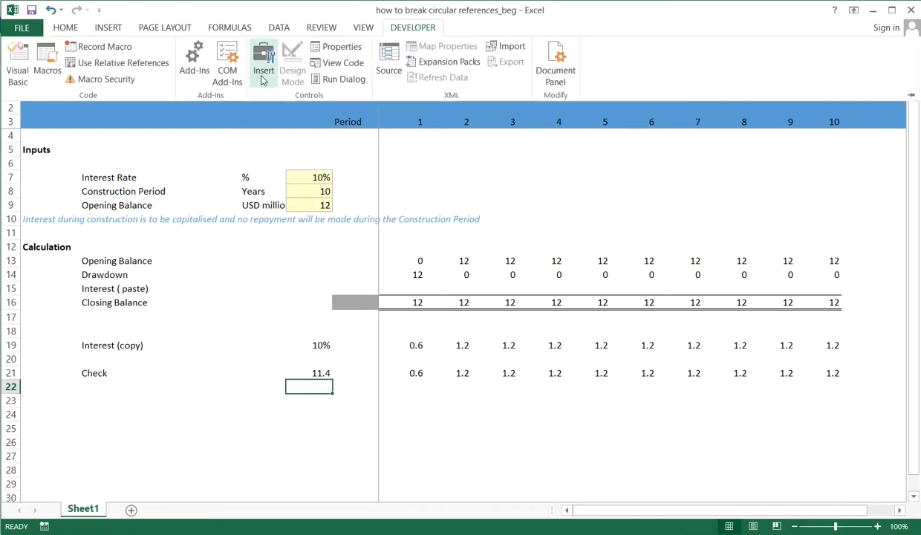
left_click(263, 77)
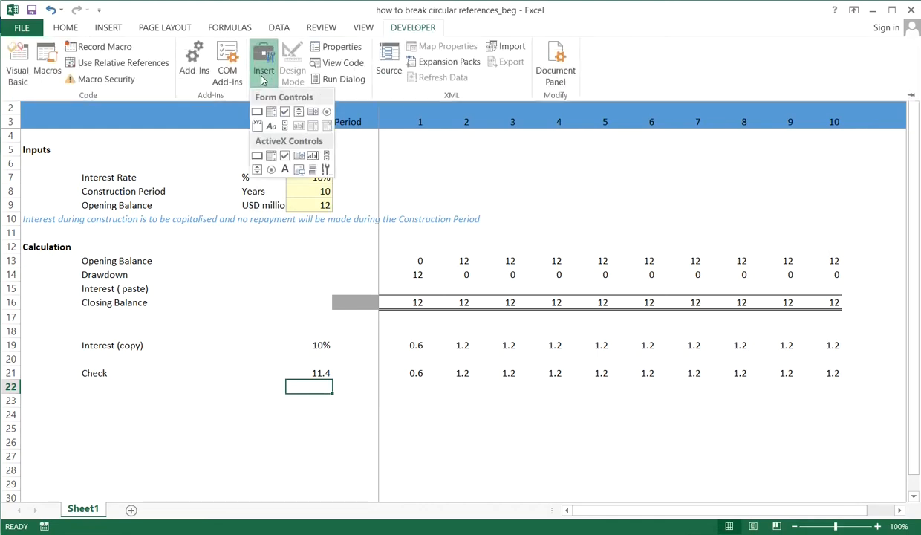
left_click(257, 112)
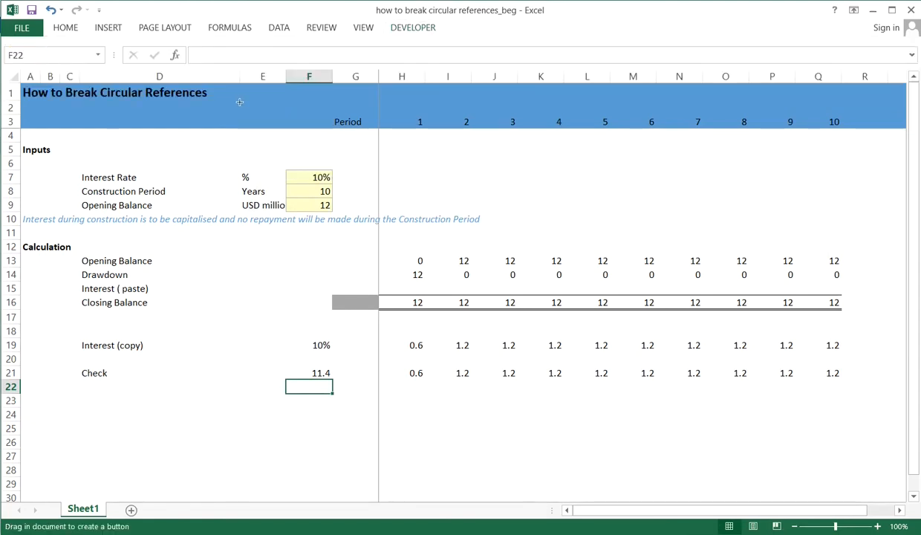
left_click_drag(240, 102, 293, 121)
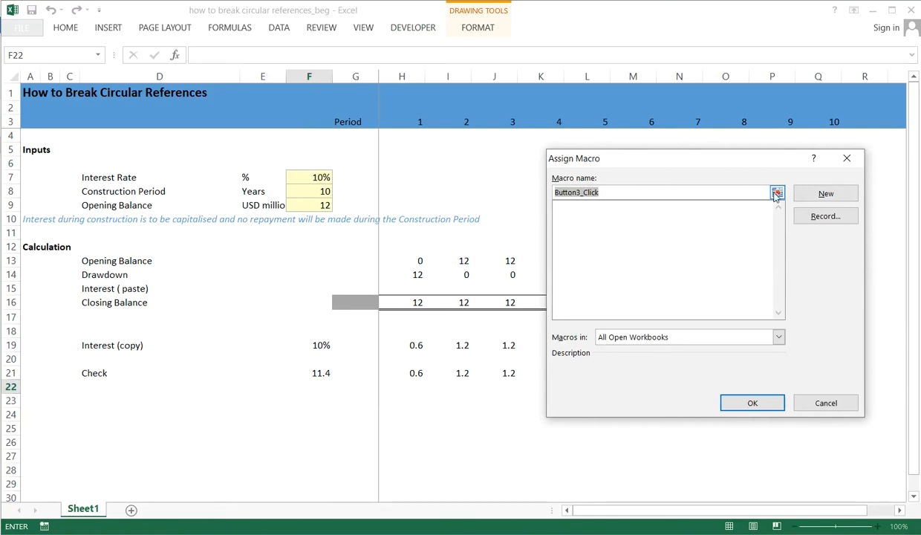
left_click(824, 193)
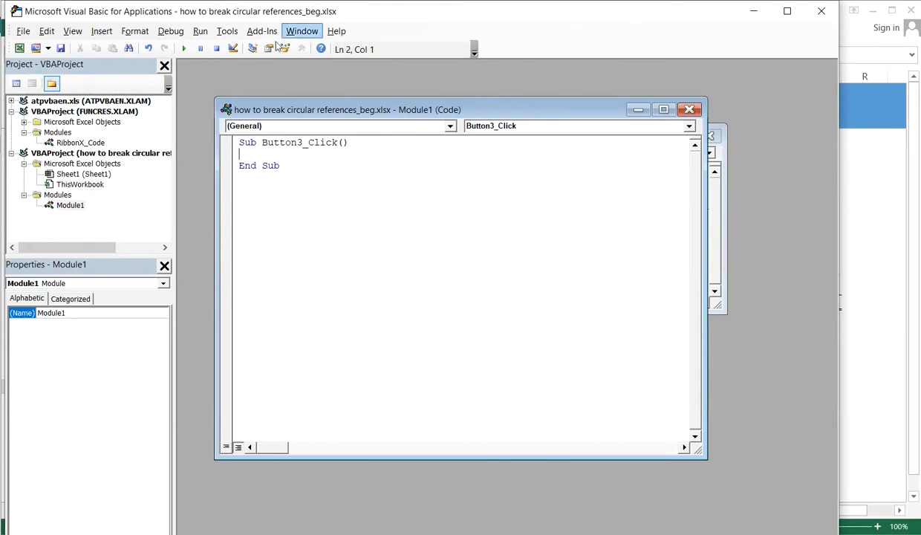
Write the button's macro to recalculate, clear Interest_paste, and loop copying Interest_copy values into Interest_paste with recalculation until Interest_check is below 0.01.
key("Return")
key("Return")
key("Return")
key("Return")
key("Return")
key("Return")
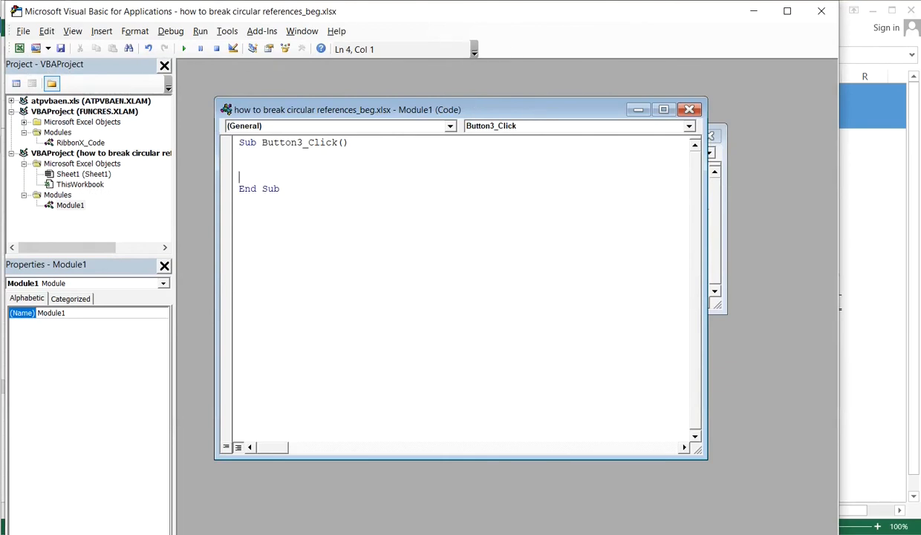
key("Up")
key("Up")
key("Up")
key("Up")
key("Up")
key("Return")
key("Return")
key("Return")
key("Up")
key("Up")
key("Up")
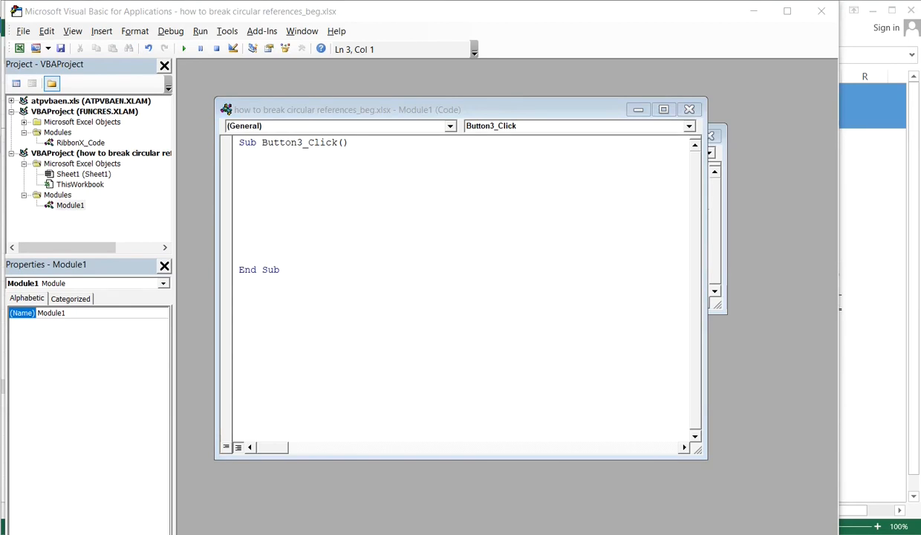
left_click(247, 165)
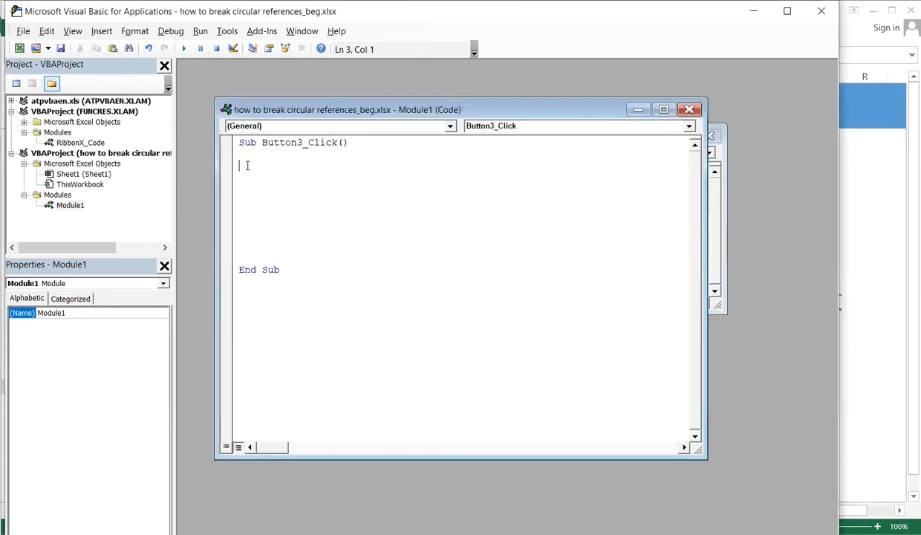
type("Calculate  Range(\"Interest_paste\").ClearContents  Do Until Range(\"Interest_check\").Value < 0.01  Range(\"Interest_paste\").Value = Range(\"Interest_copy\").Value  Calculate  Loop")
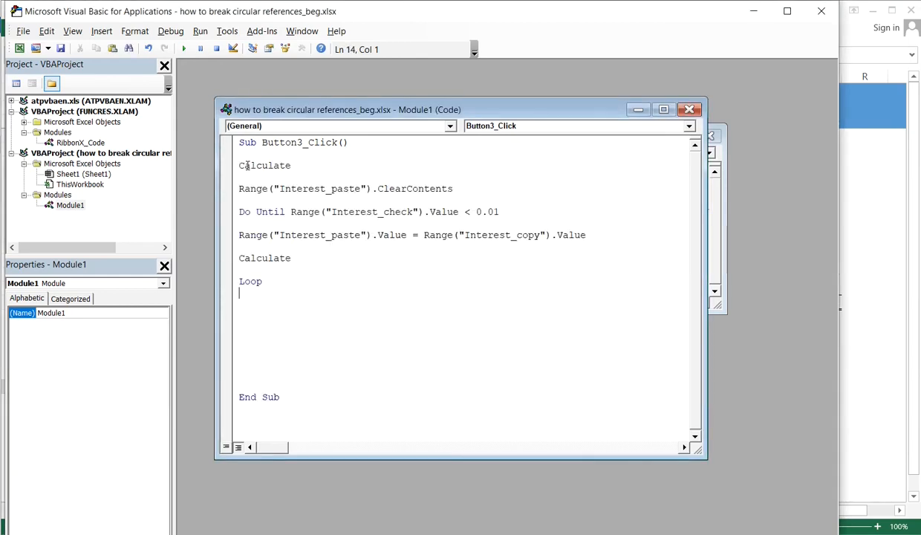
Remove the surplus blank lines between Loop and End Sub in the button's macro.
key("Delete")
key("Delete")
key("Delete")
key("Delete")
key("Delete")
key("Delete")
key("Delete")
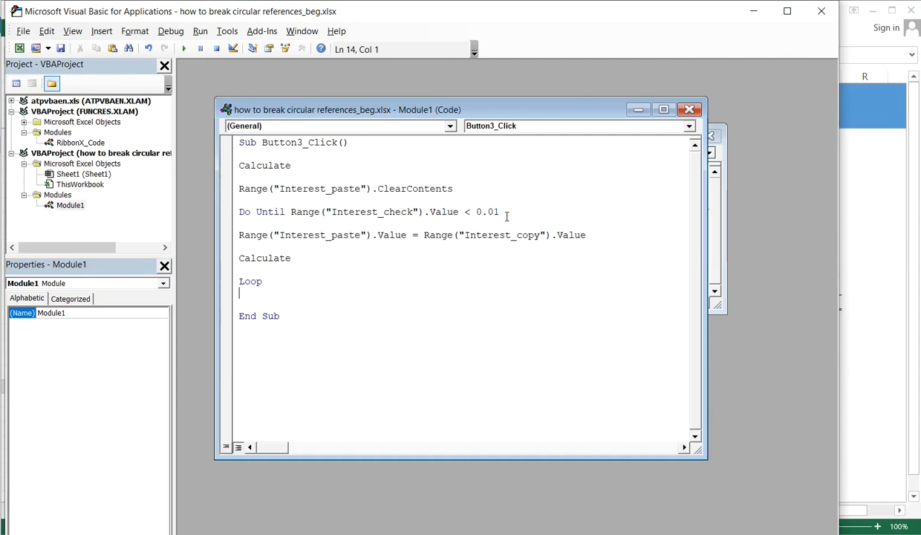
Run the finished macro once and close the code editor to return to the worksheet.
left_click(184, 49)
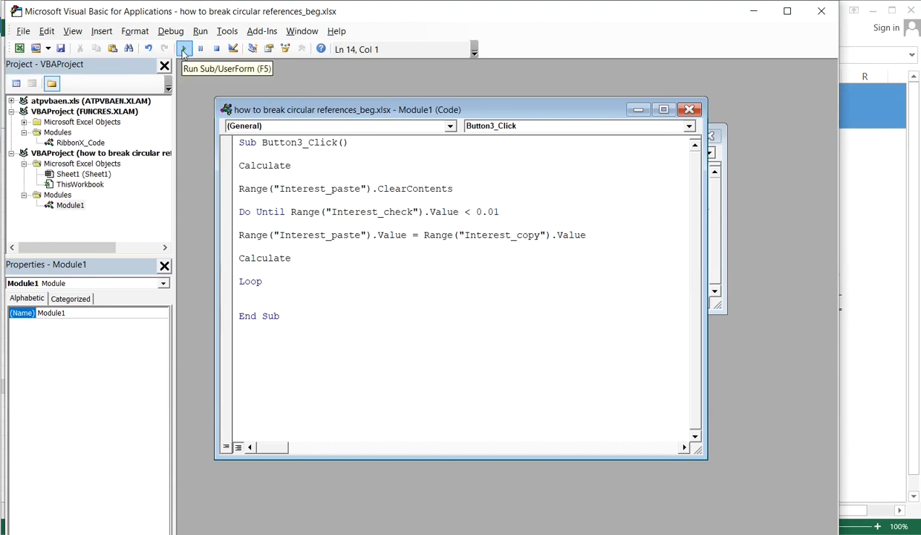
left_click(823, 21)
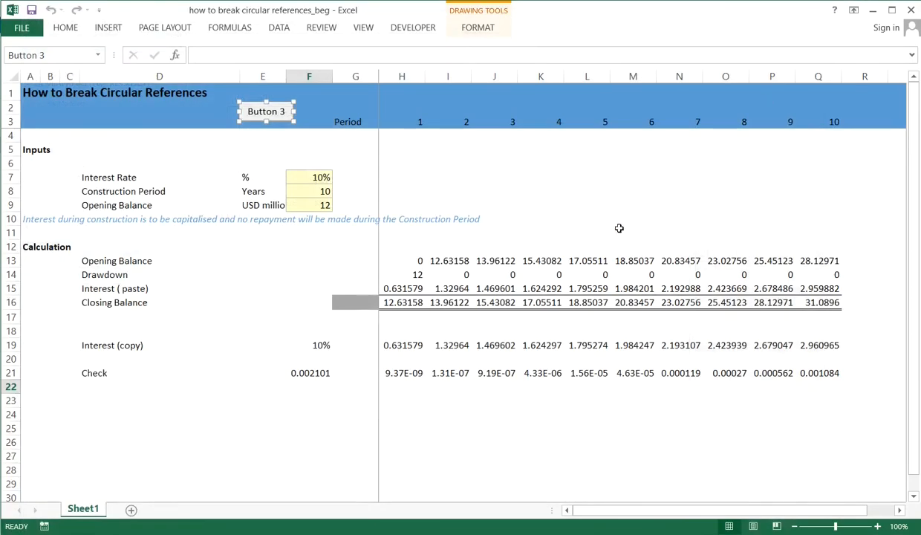
Format the Interest (paste) row H15:Q15 to show two decimal places.
left_click(404, 288)
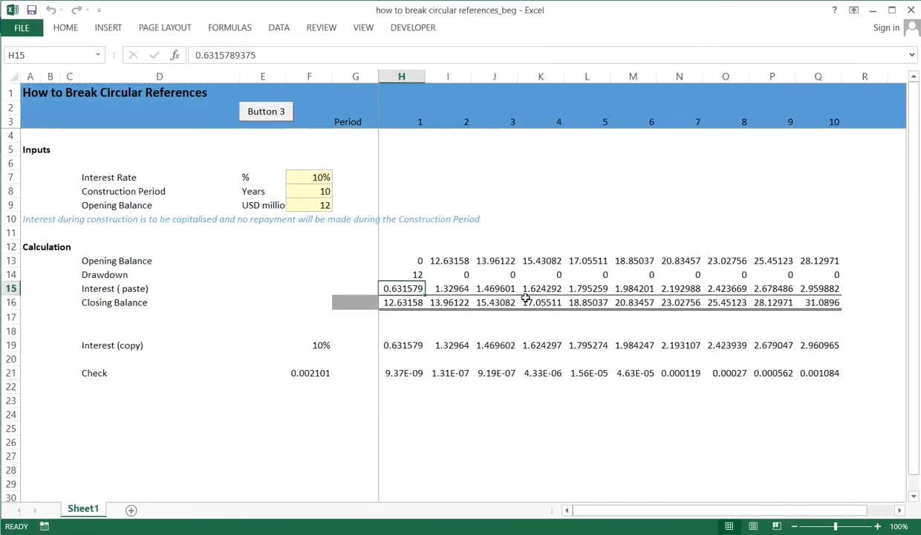
key("ctrl+shift+Right")
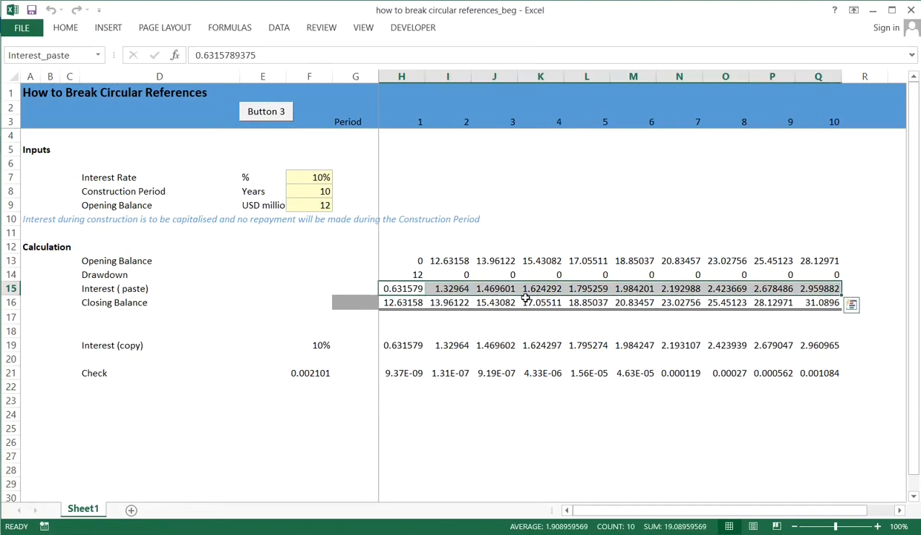
left_click(66, 34)
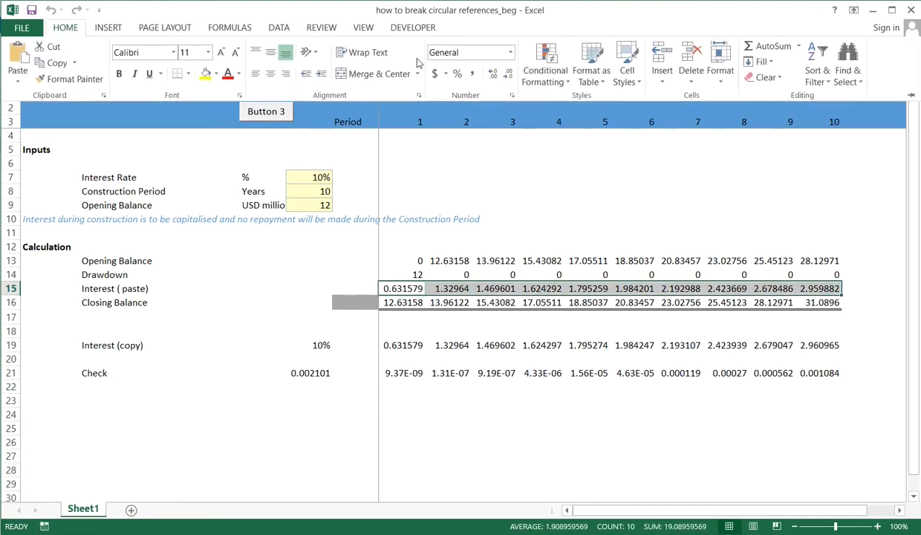
left_click(509, 74)
left_click(509, 74)
left_click(509, 74)
left_click(508, 75)
Copy only the formatting of the Interest (paste) row H15:Q15 onto the Interest (copy) and Check rows, H19:Q21.
key("ctrl+c")
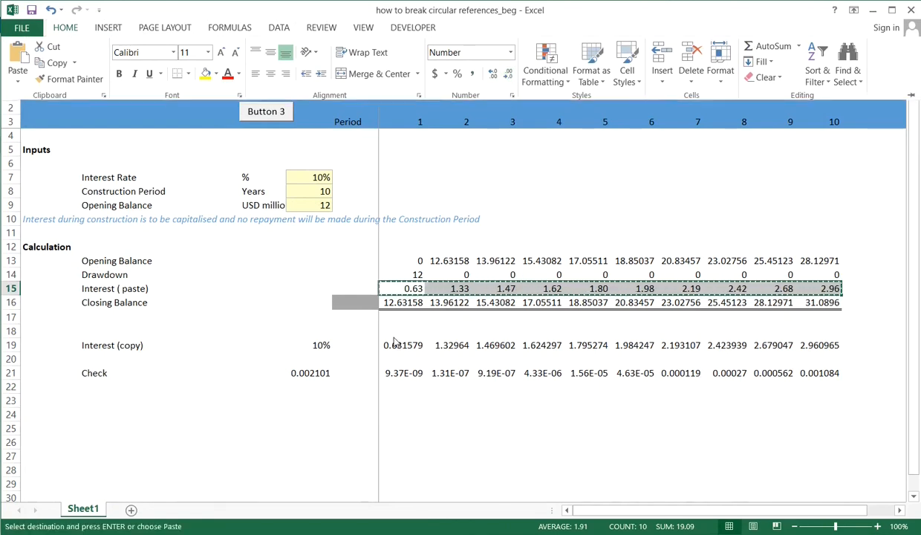
left_click(399, 343)
key("shift+Right")
key("shift+Right")
key("shift+Right")
key("shift+Right")
key("shift+Right")
key("shift+Right")
key("shift+Right")
key("shift+Right")
key("shift+Right")
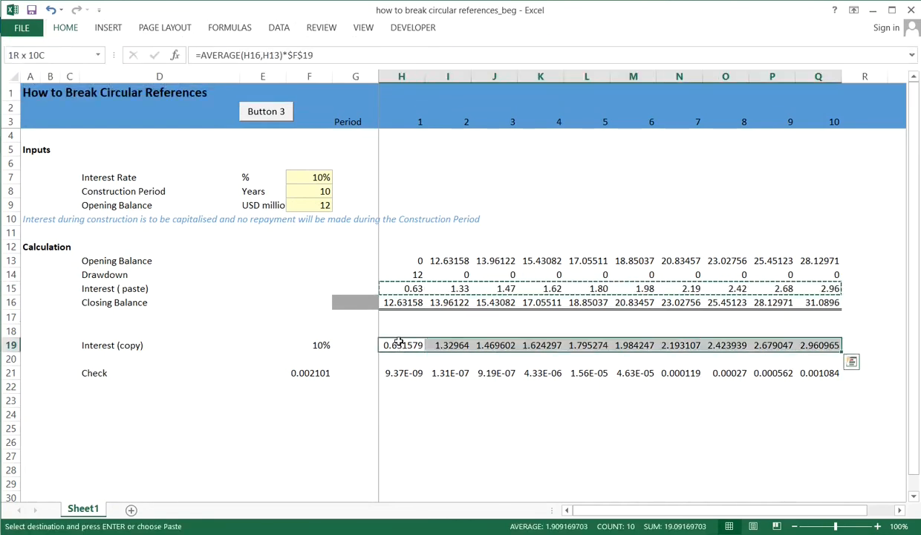
key("shift+Down")
key("shift+Down")
key("alt")
key("e")
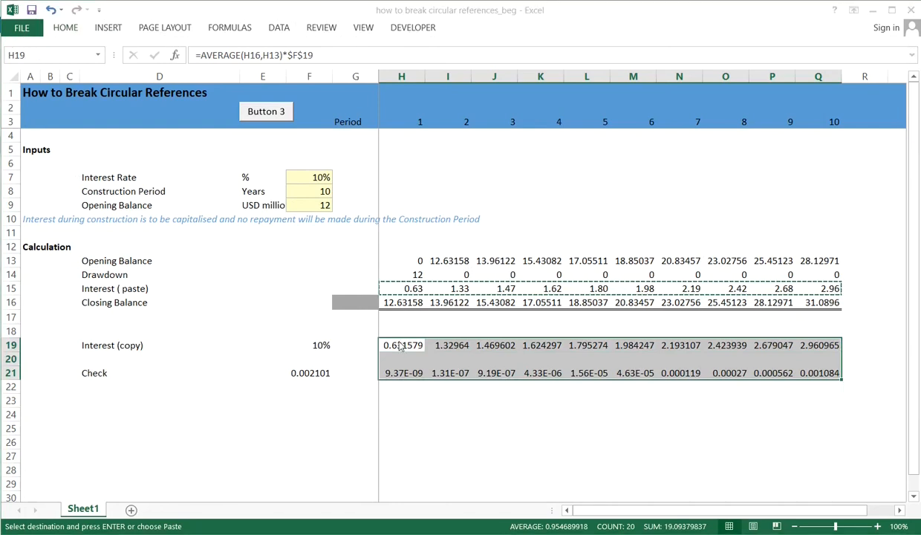
key("s")
key("t")
key("Return")
Paste the same copied number format onto the check total in F21 and end the copy mode.
key("Down")
key("Down")
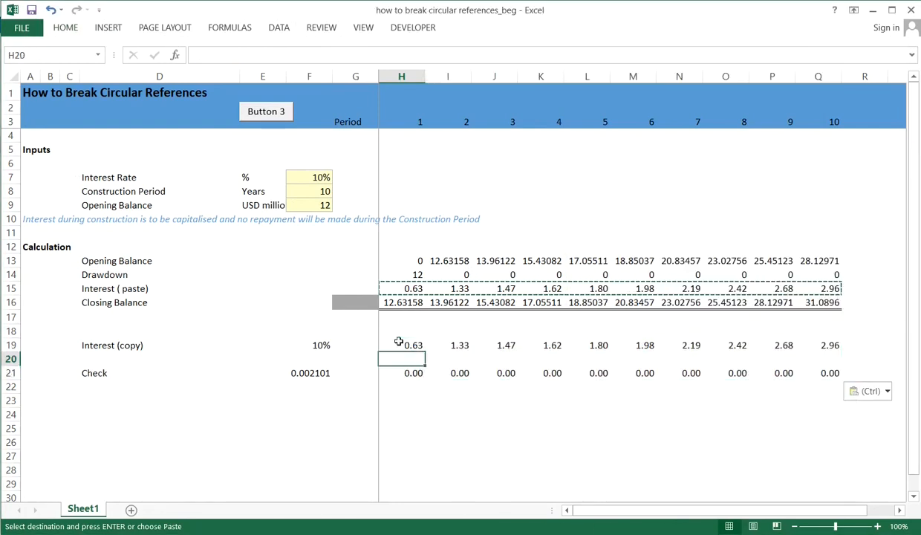
key("Left")
key("Left")
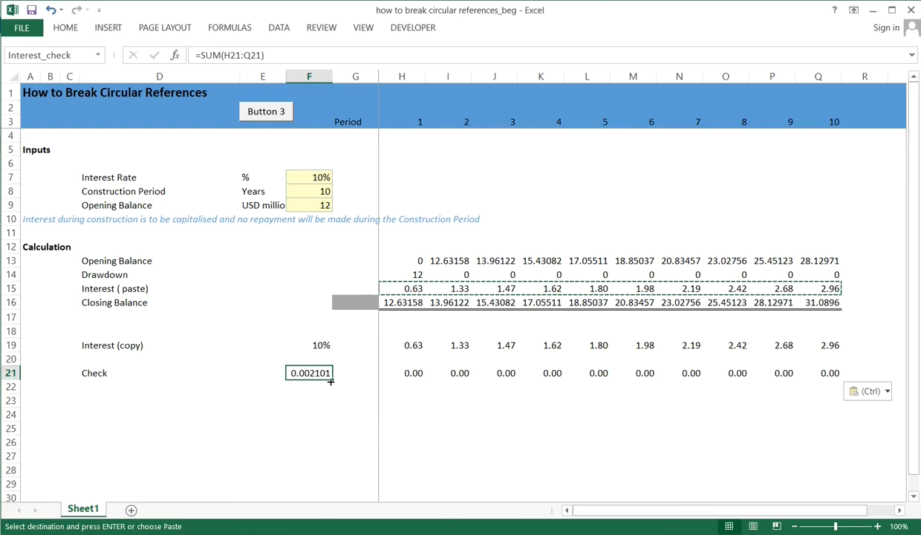
key("alt+h")
key("v")
key("s")
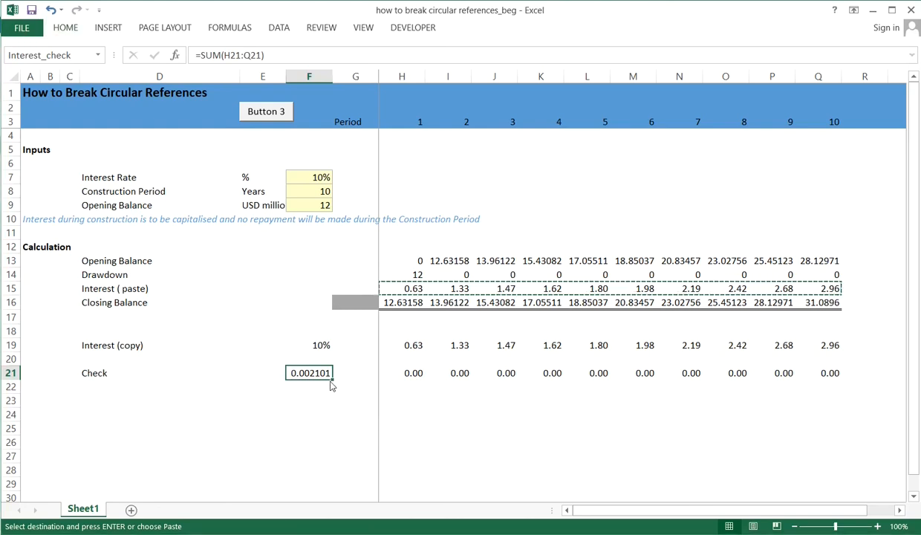
key("Return")
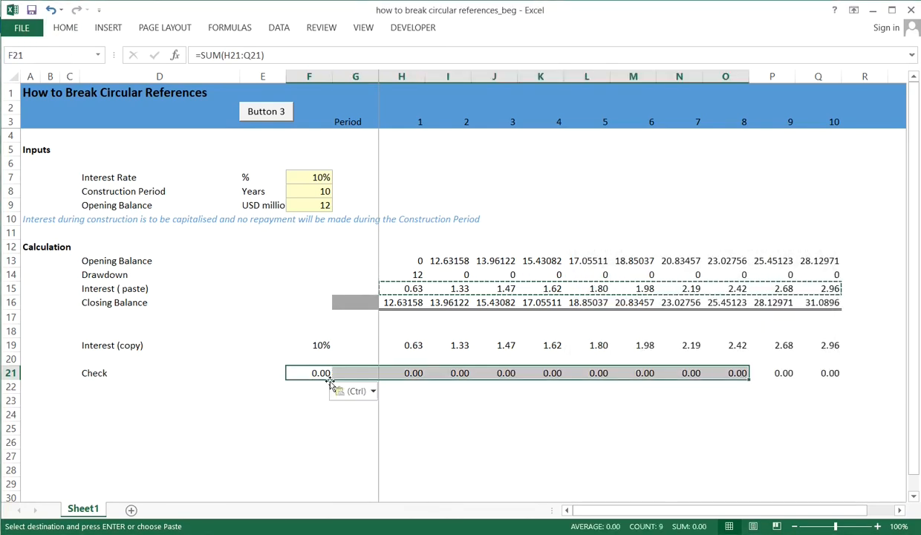
key("Right")
key("Right")
key("Escape")
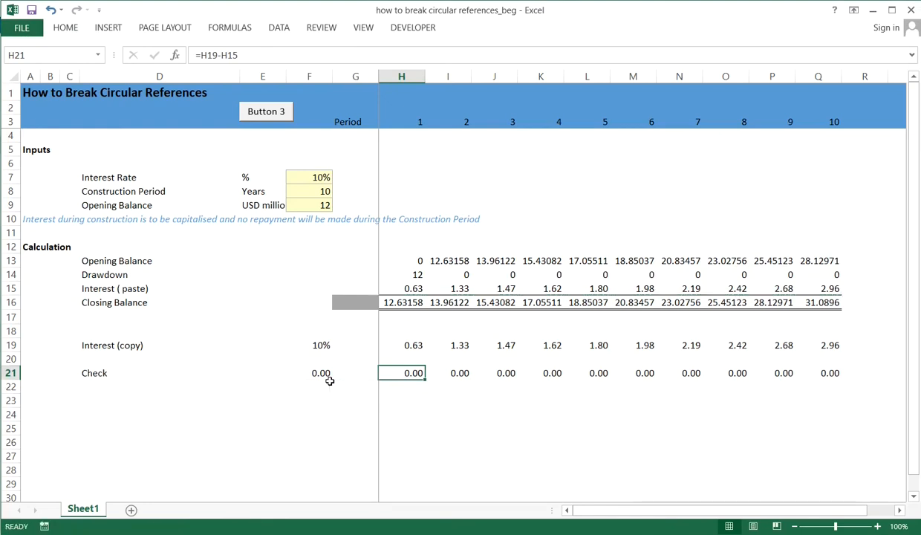
Examine the period 1 entries for Interest (paste), Closing Balance and Interest (copy), including which cells the interest formula in H19 references.
key("Up")
key("Up")
key("Up")
key("Up")
key("Up")
key("Up")
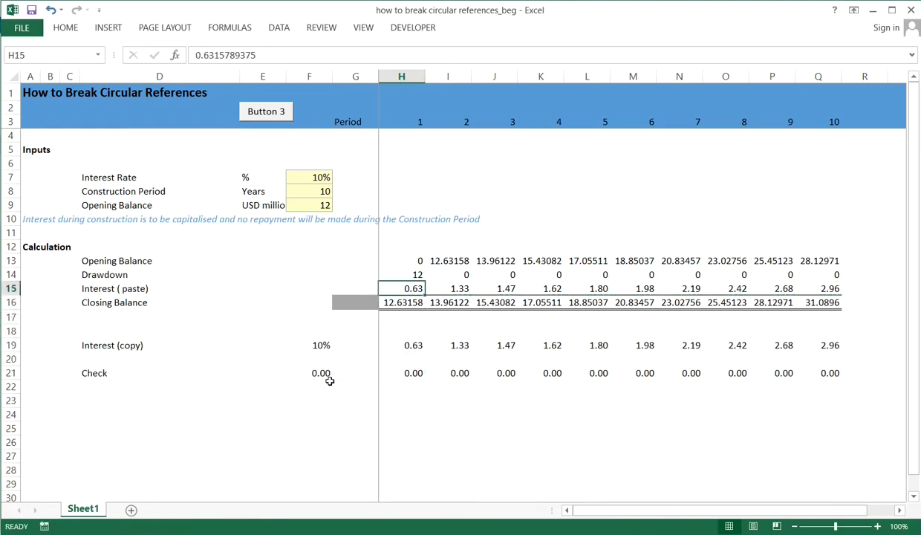
key("Down")
key("Down")
key("Down")
key("Down")
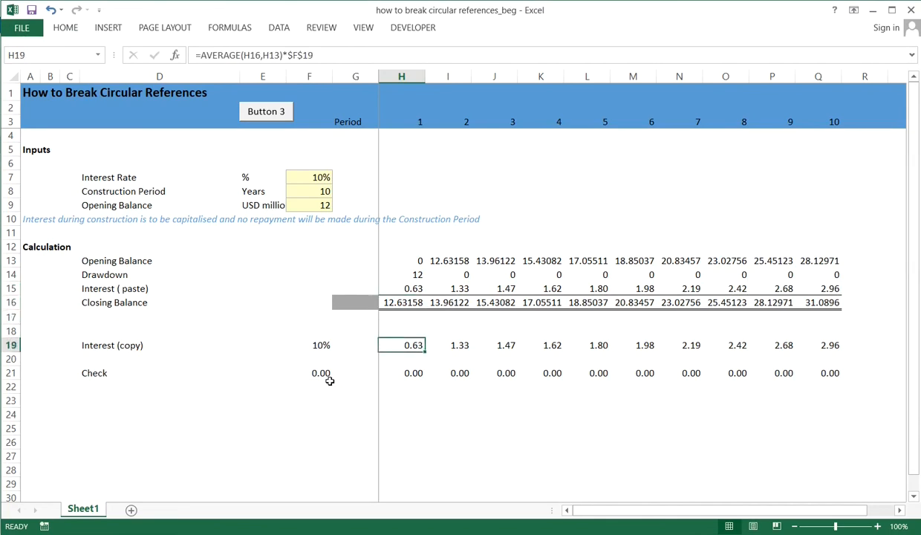
key("F2")
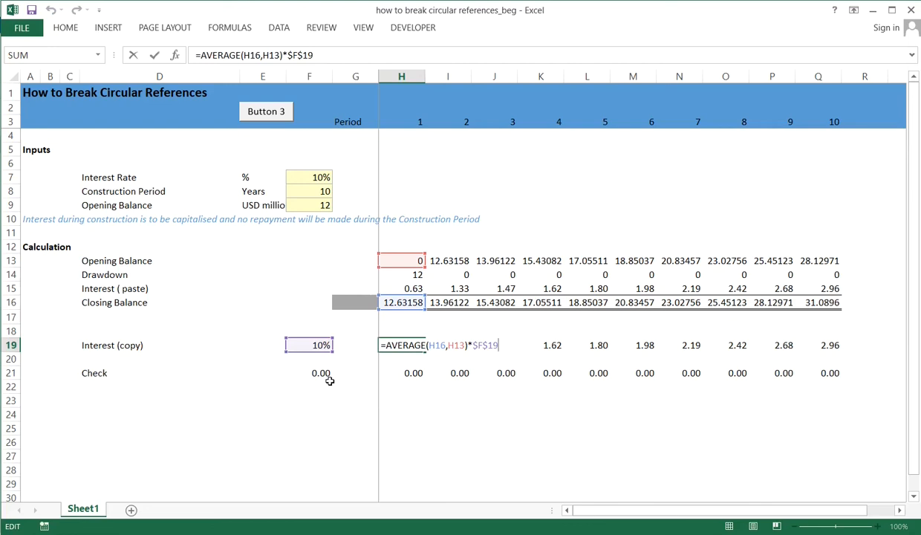
key("Escape")
key("Up")
key("Up")
key("Up")
key("Up")
key("Up")
key("Up")
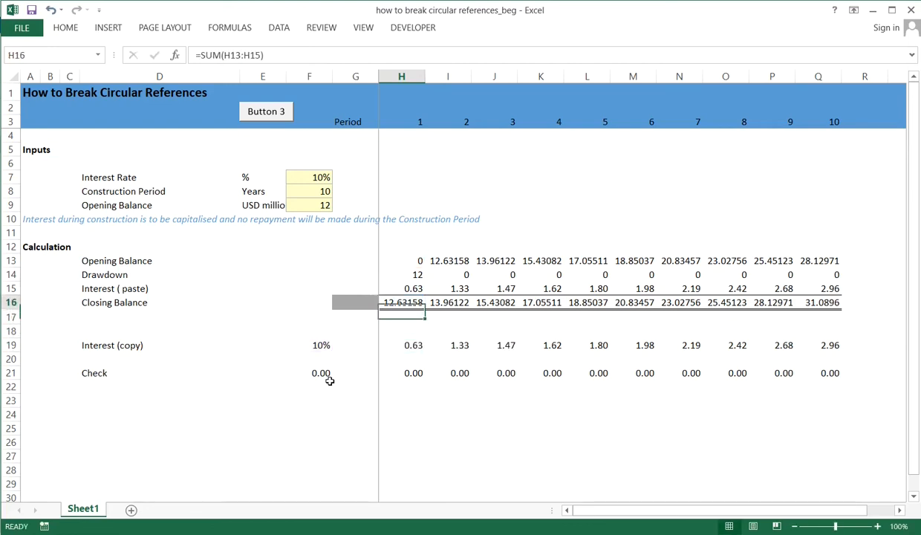
key("Down")
key("Down")
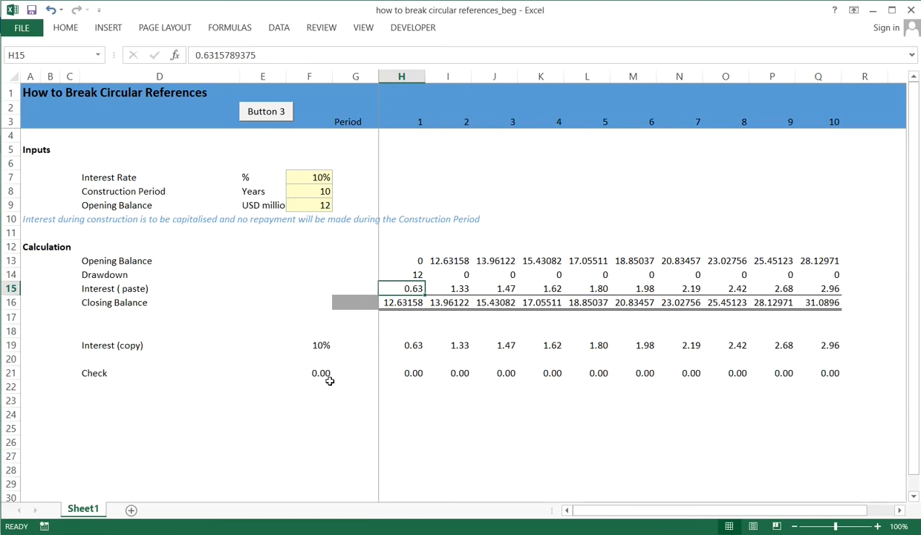
left_click(399, 344)
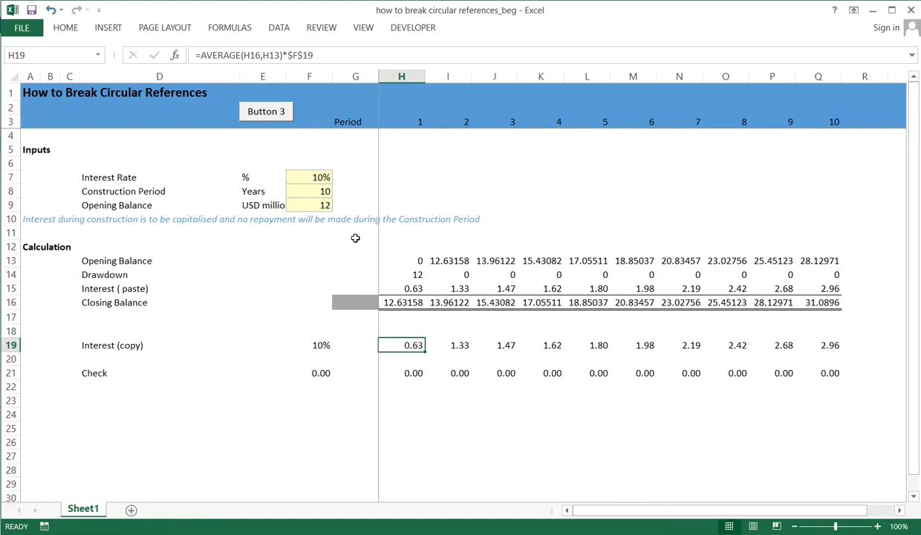
Set the Opening Balance input in F9 to 15 and rerun the copy-paste macro from its worksheet button.
left_click(323, 206)
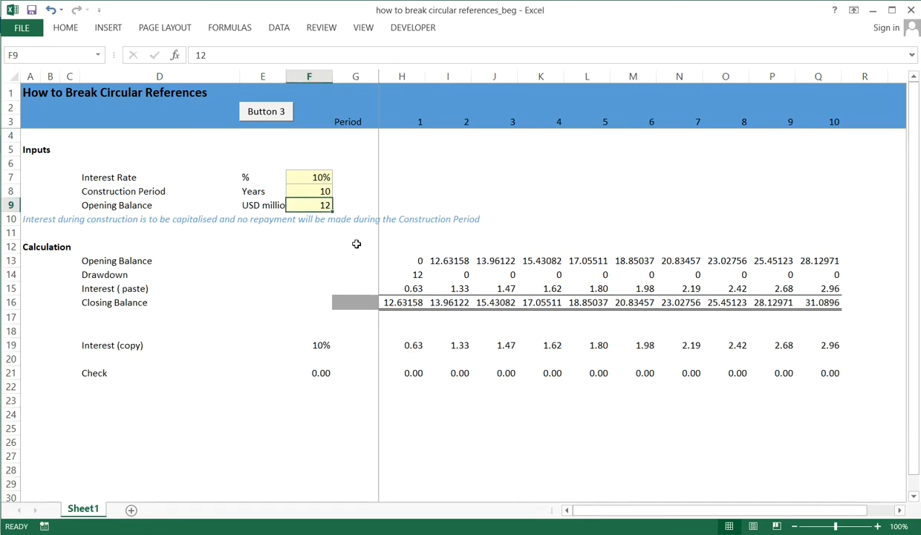
type("15")
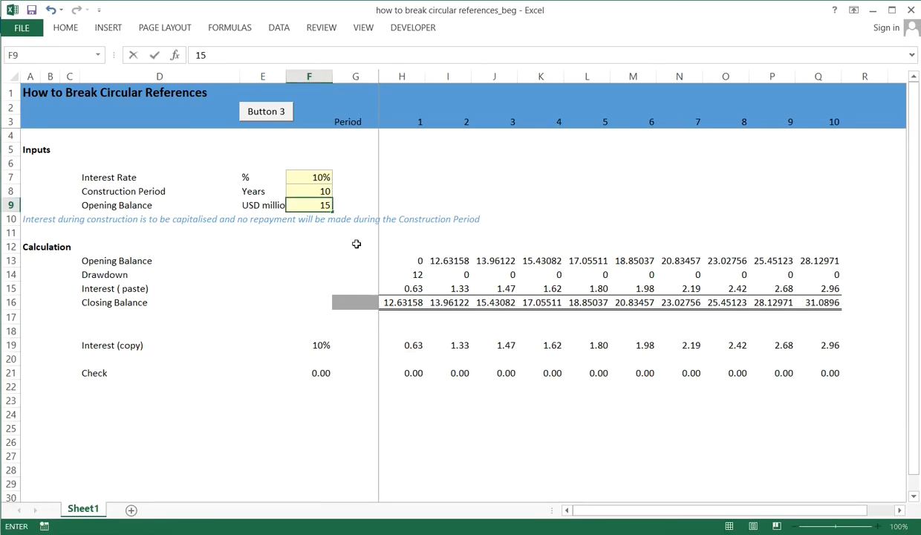
key("Return")
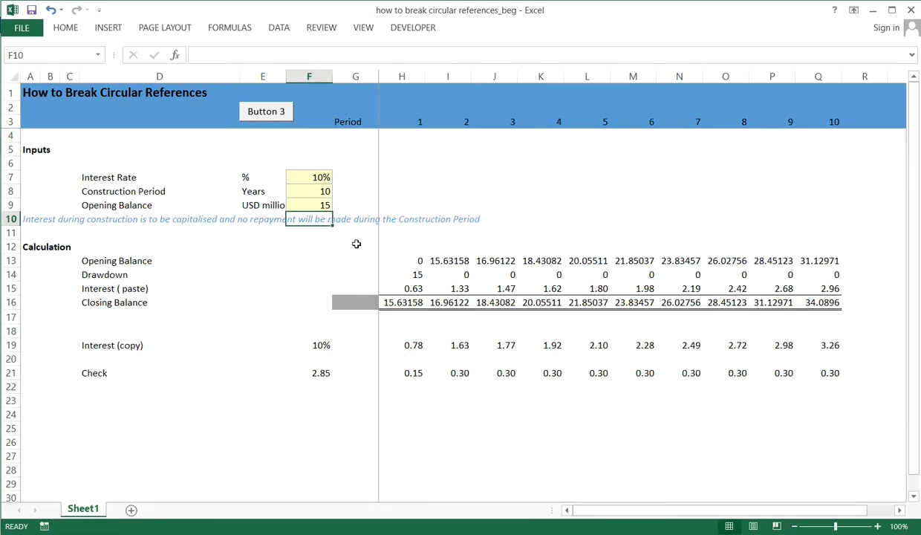
left_click(273, 120)
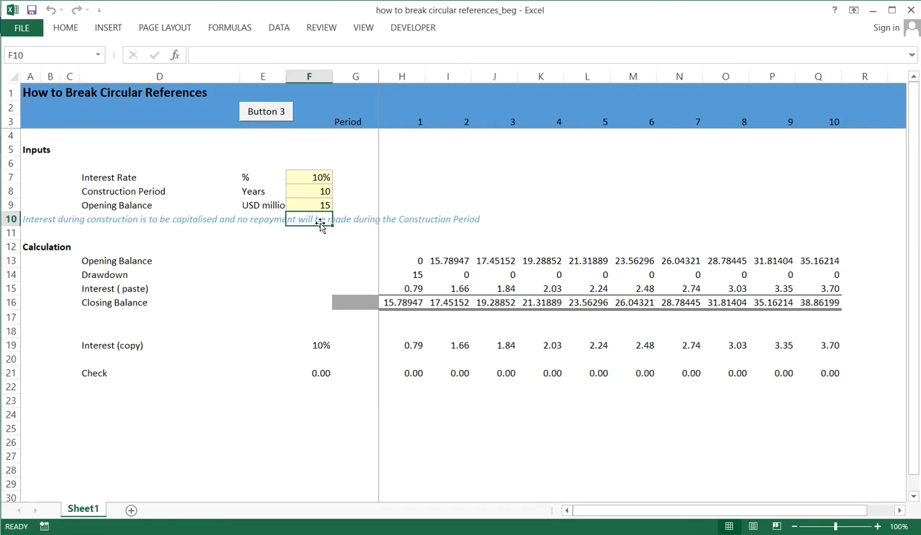
left_click(276, 118)
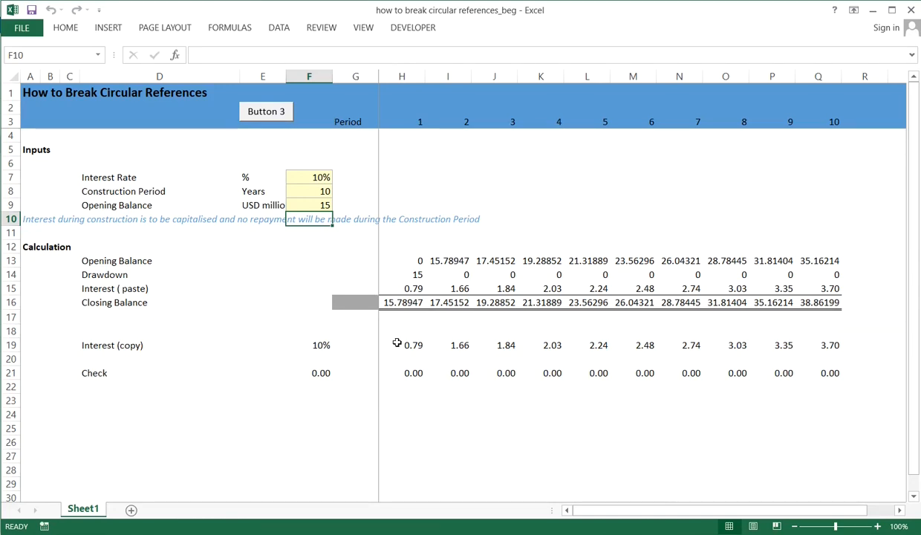
Start saving the workbook under a new name in the Circular Reference folder, with Excel Macro-Enabled Workbook as the file type.
left_click(23, 34)
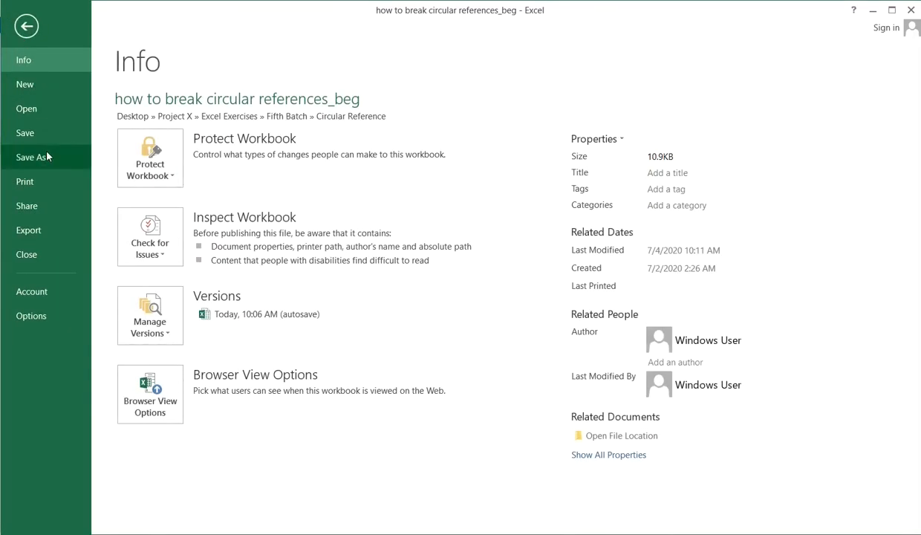
left_click(46, 156)
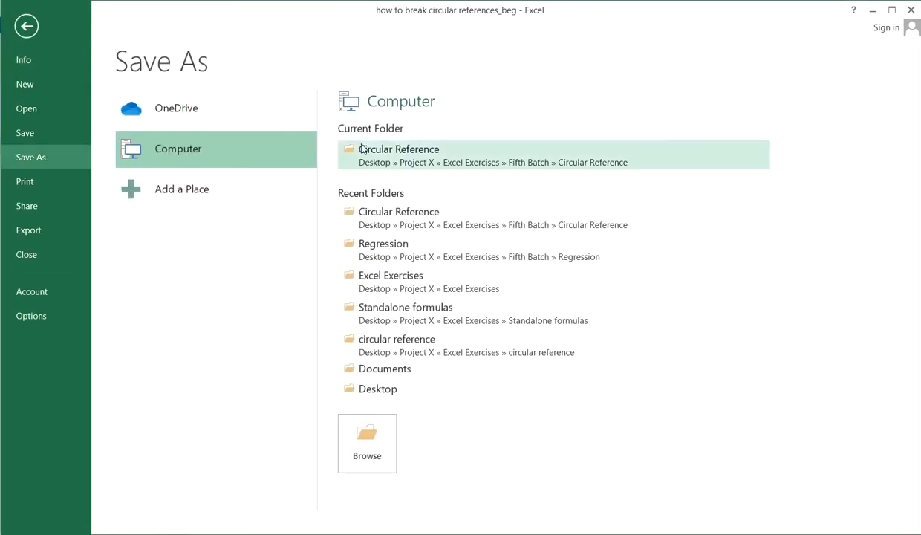
left_click(409, 149)
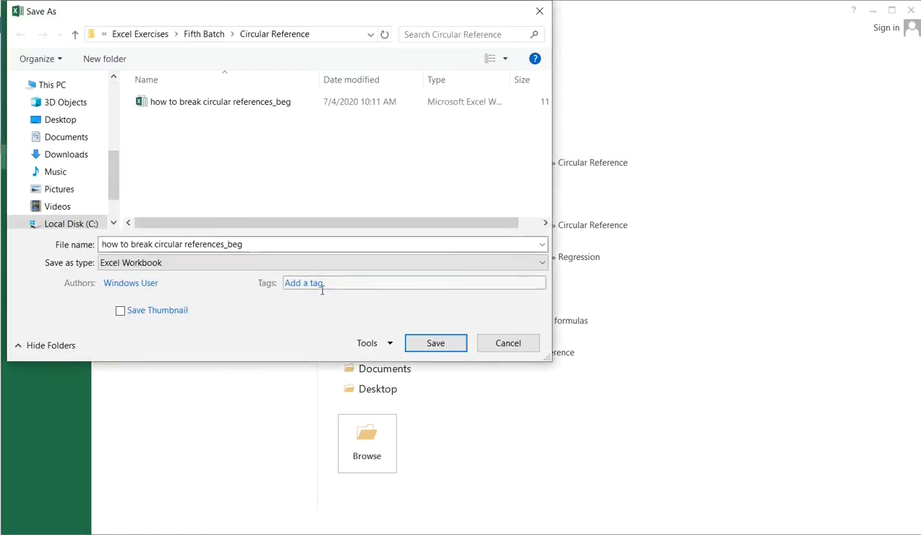
left_click(273, 262)
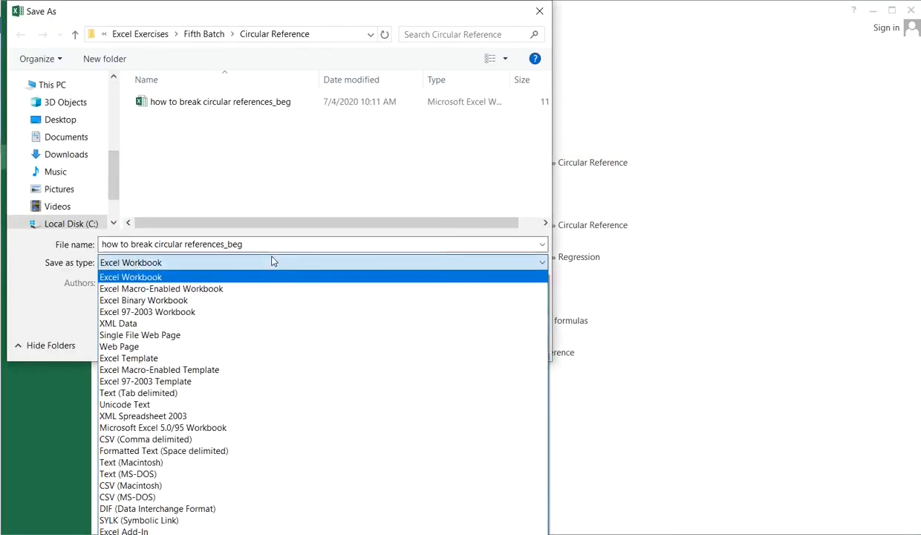
left_click(255, 291)
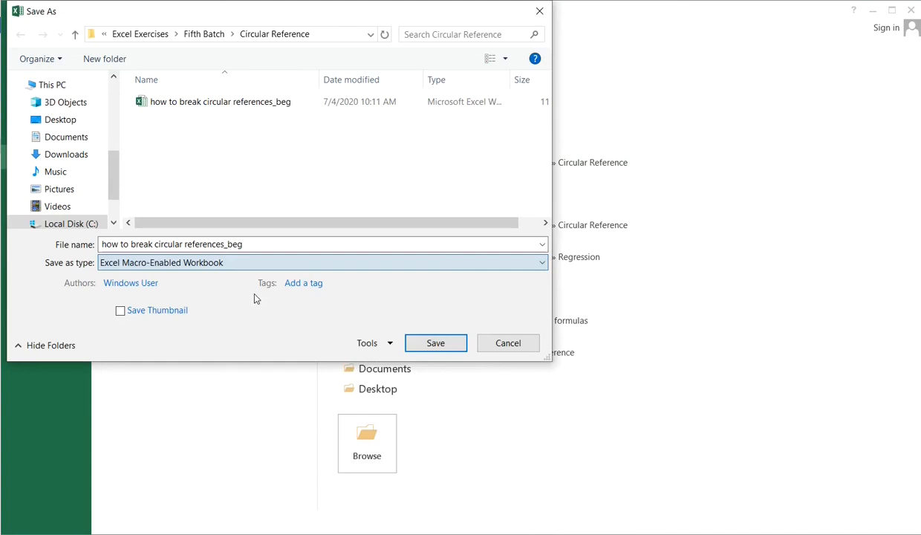
Name the file "how to break circular references_end_v2" and save it.
left_click(254, 245)
left_click(255, 246)
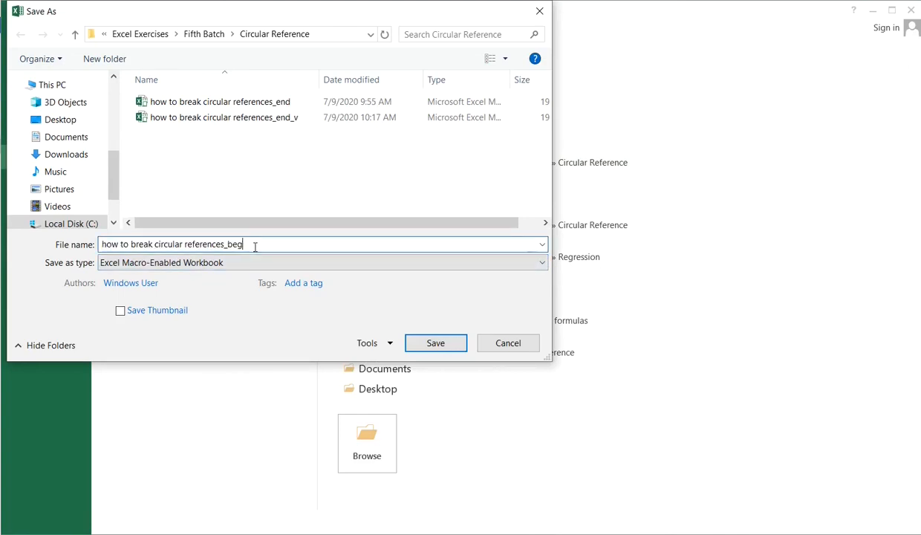
key("BackSpace")
key("BackSpace")
key("BackSpace")
type("e")
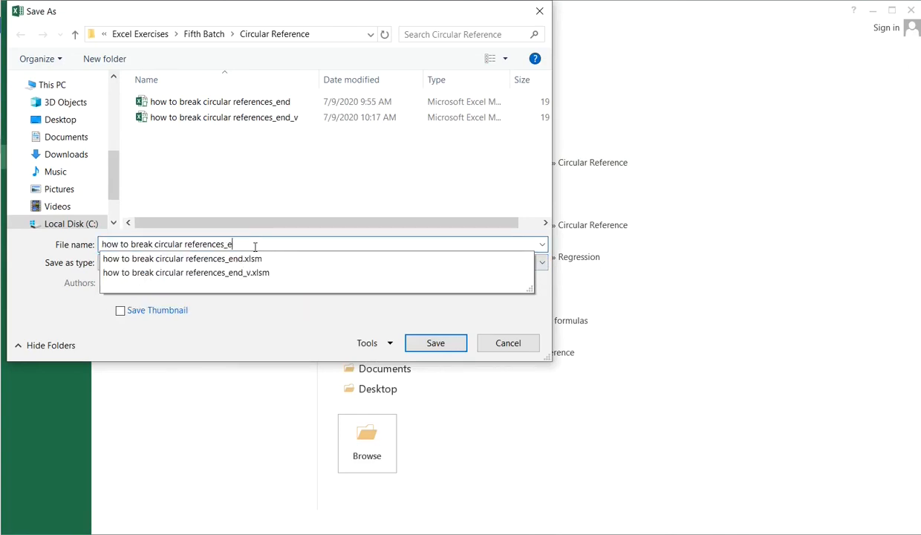
type("nd_v2")
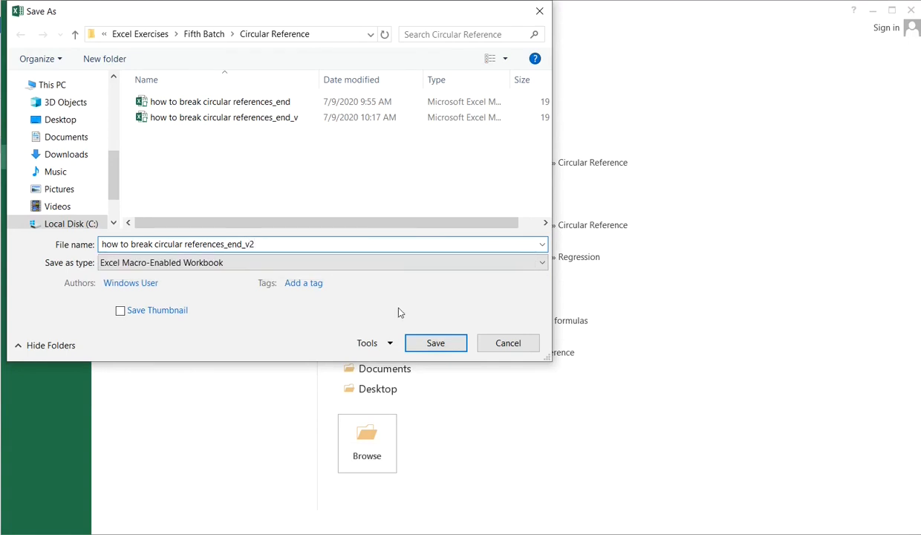
left_click(434, 344)
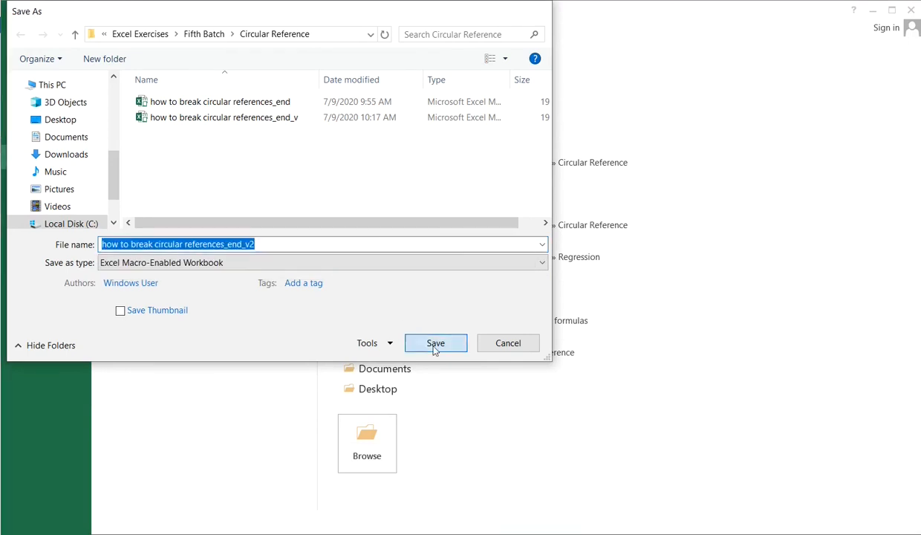